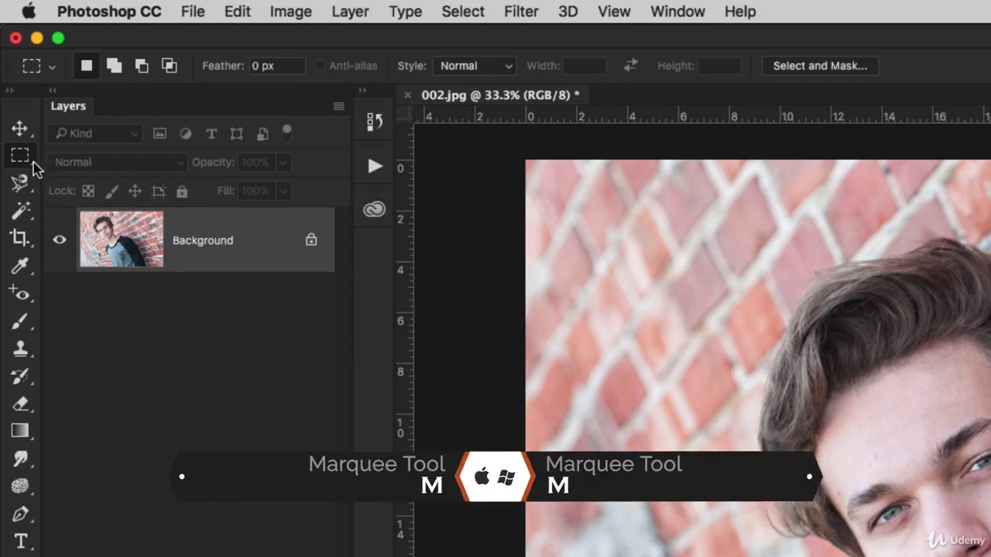
Step: Draw a rectangular selection with the Rectangular Marquee Tool, covering the brick wall beside the head and part of the face
left_click(34, 167)
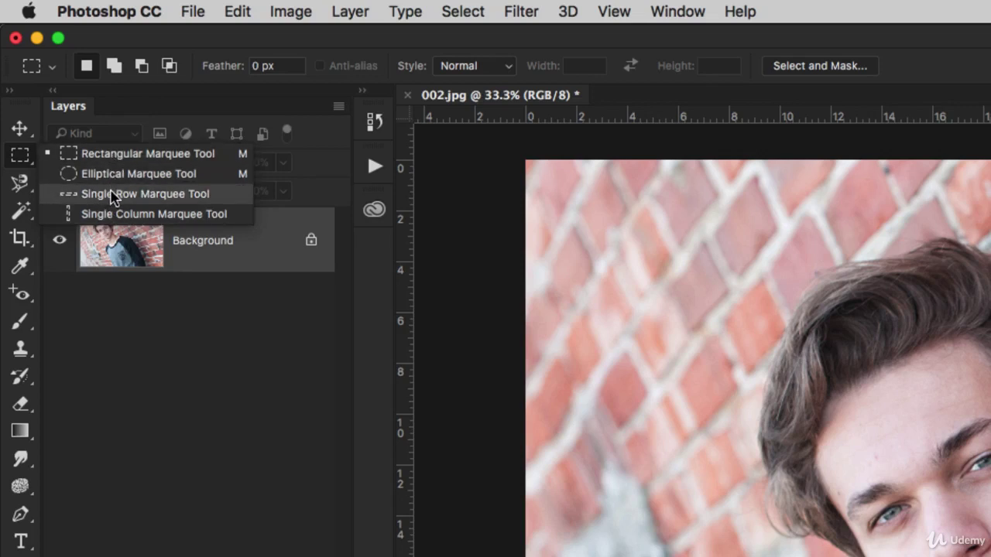
left_click(120, 159)
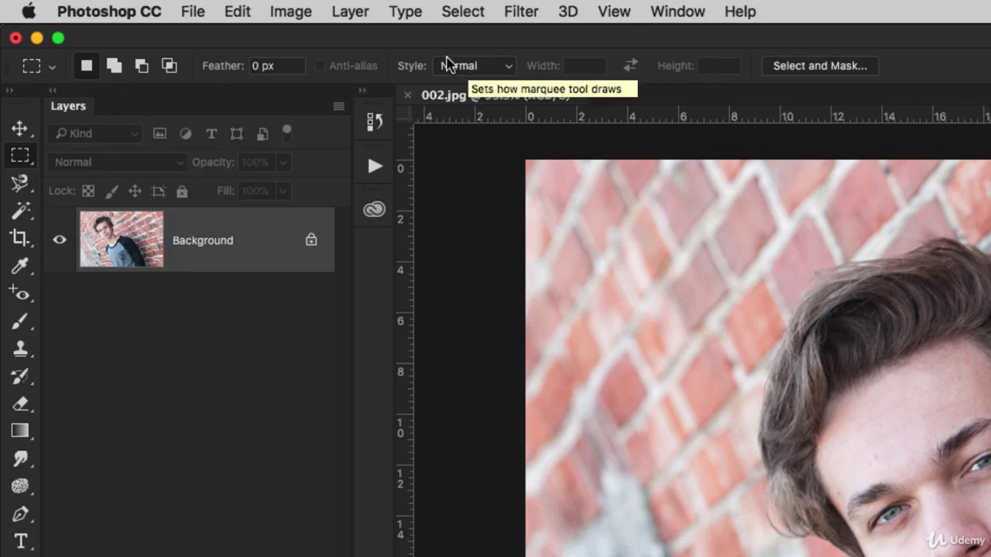
left_click(451, 9)
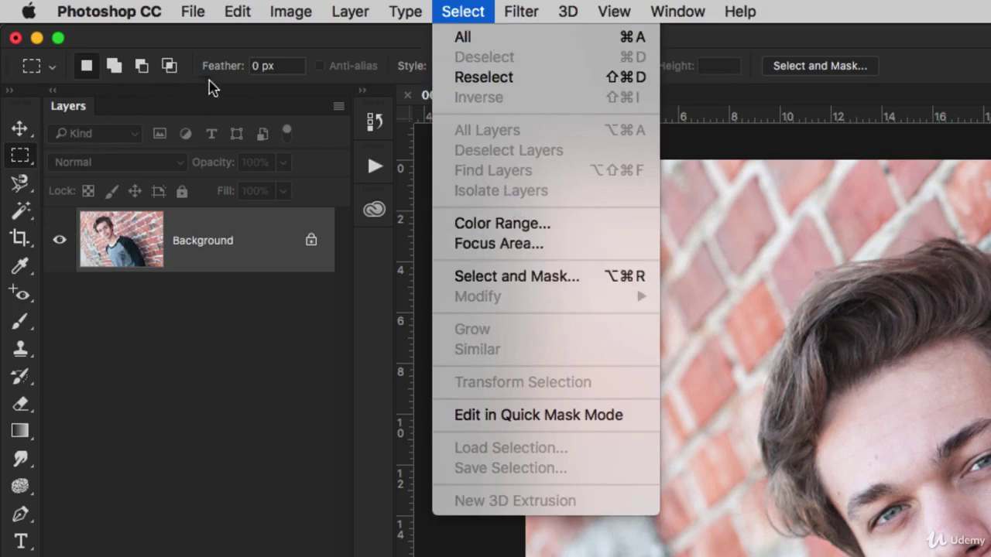
left_click(317, 43)
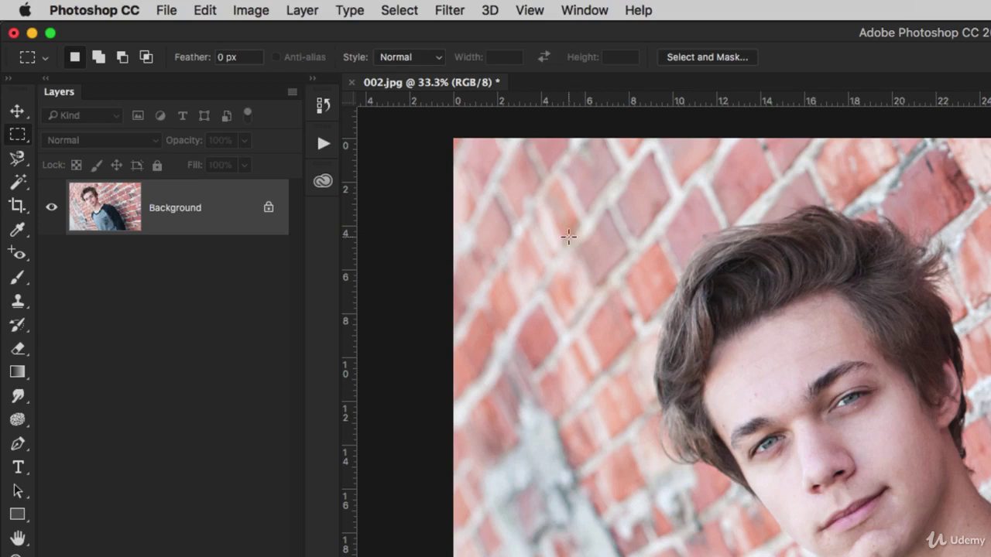
left_click_drag(569, 237, 815, 521)
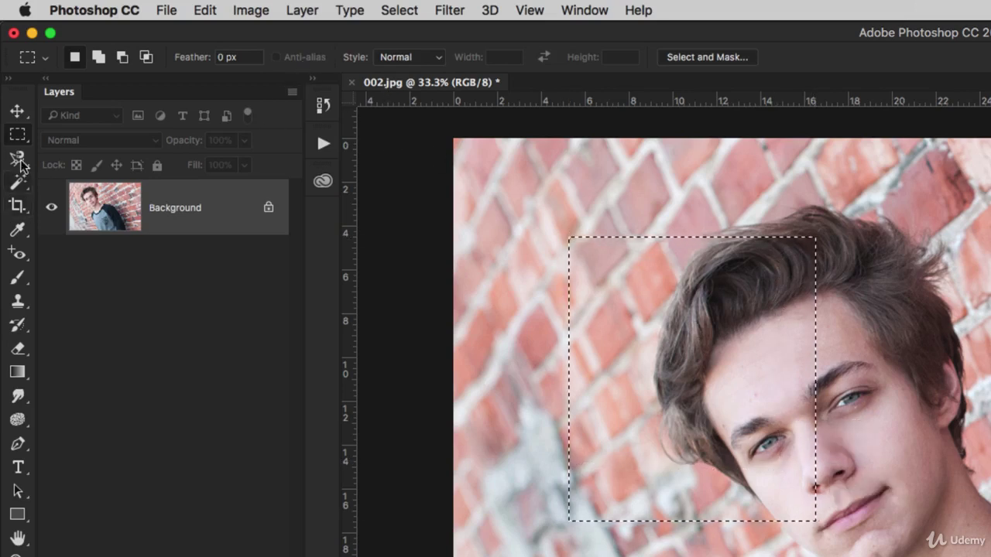
Step: Draw an elliptical selection outward from its centre with the Elliptical Marquee Tool, over part of the hair and face
right_click(17, 134)
left_click(106, 152)
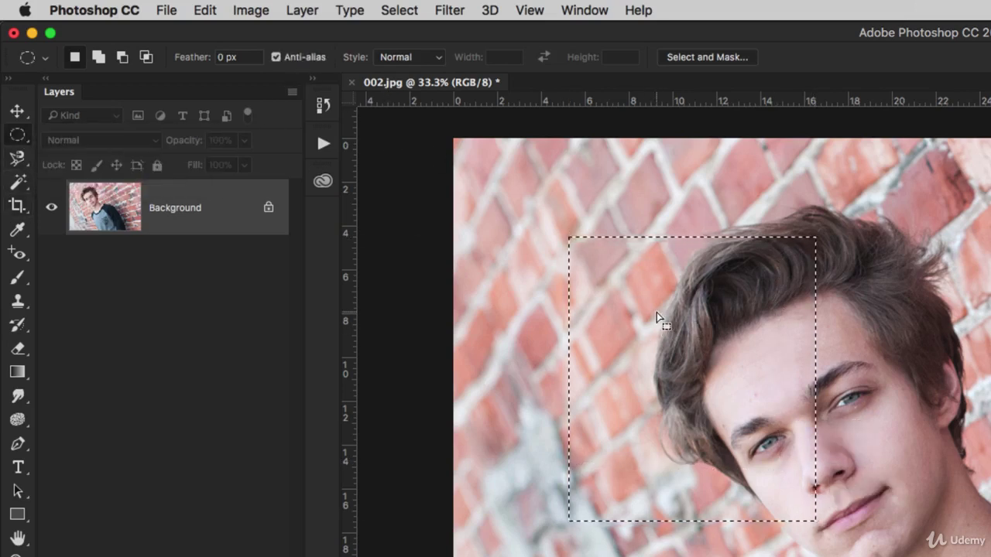
left_click_drag(732, 350, 842, 472)
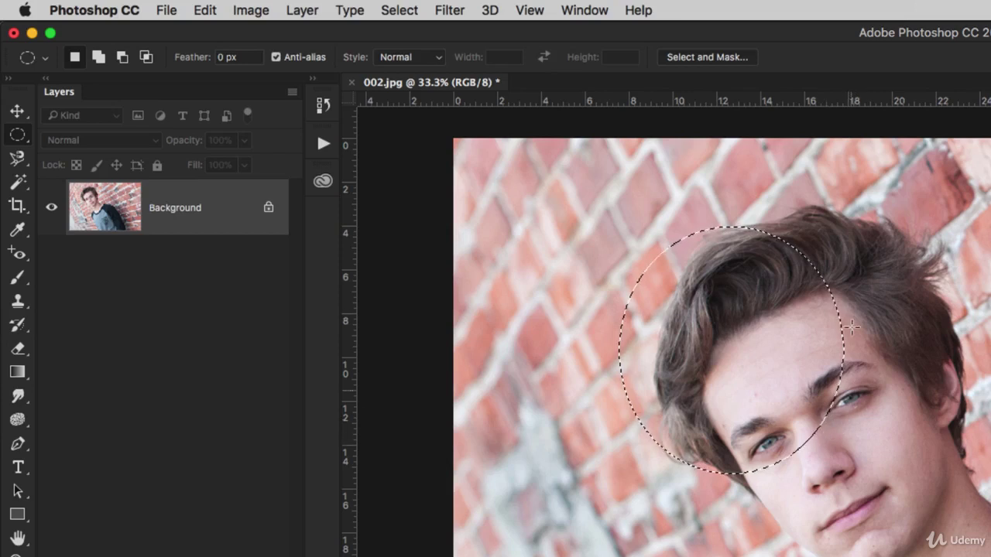
Step: Replace the selection with a new freehand ellipse around the upper part of the head, keeping the Normal style
left_click(437, 57)
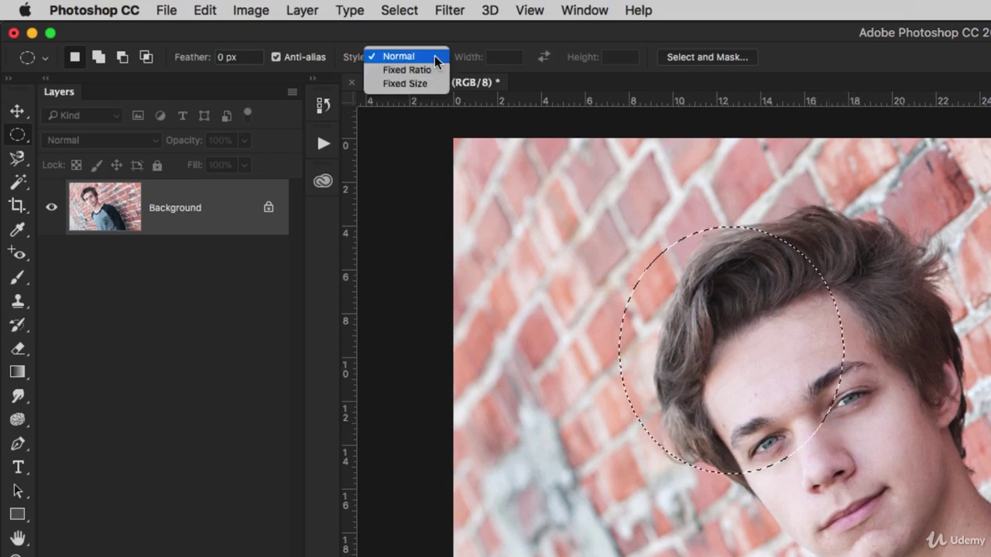
left_click(912, 49)
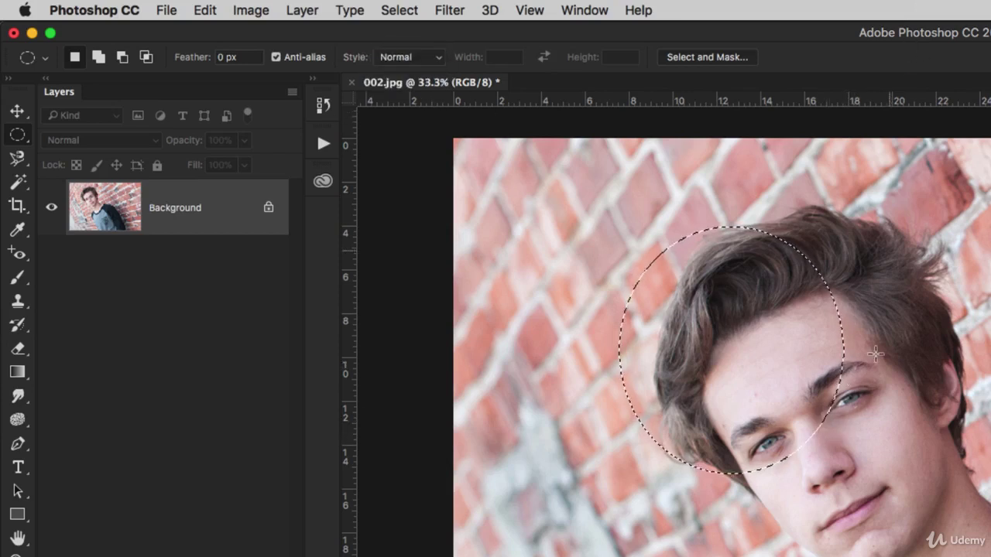
left_click(875, 354)
left_click_drag(666, 229, 516, 254)
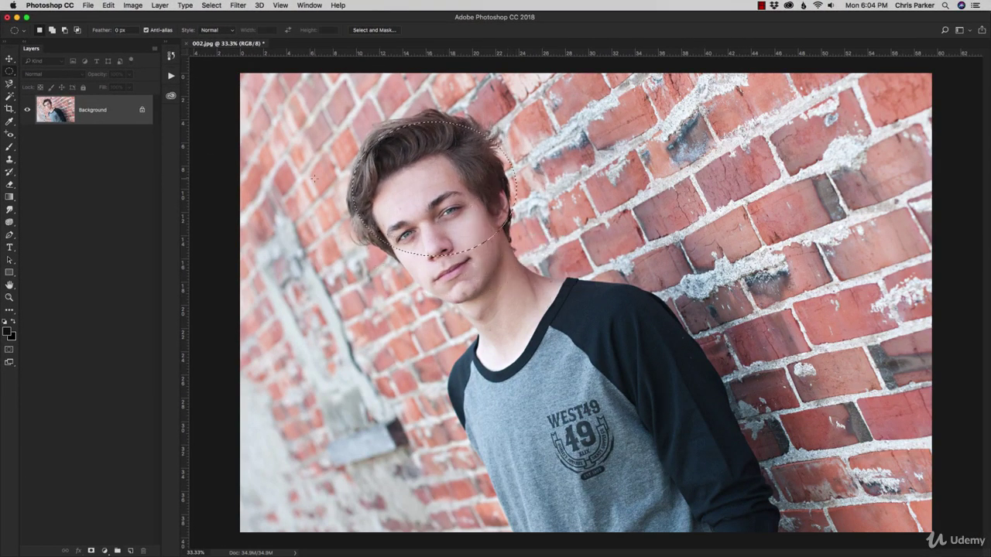
Step: Draw a square selection around the head with the Rectangular Marquee Tool and deselect it again
left_click(9, 73)
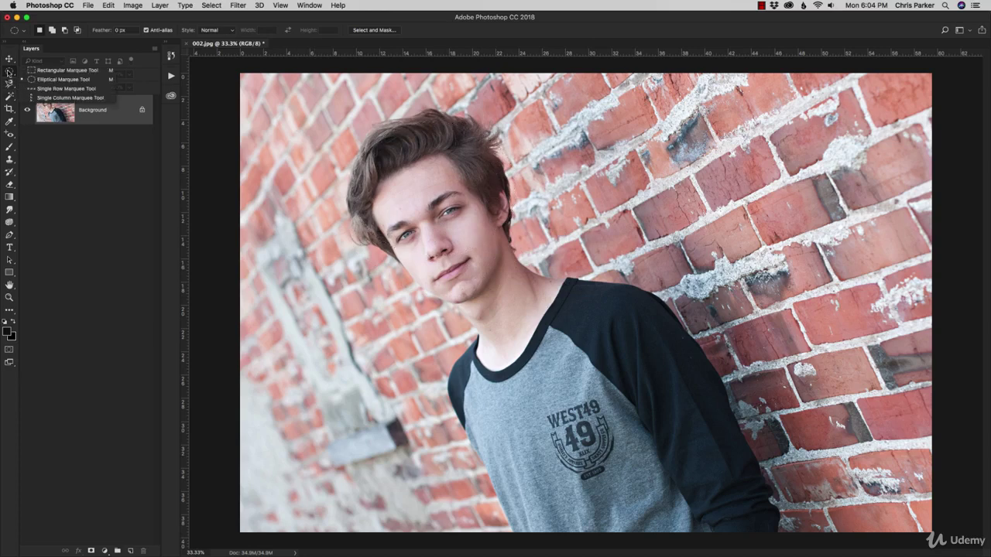
left_click(67, 70)
left_click_drag(340, 158, 557, 376)
key("super+d")
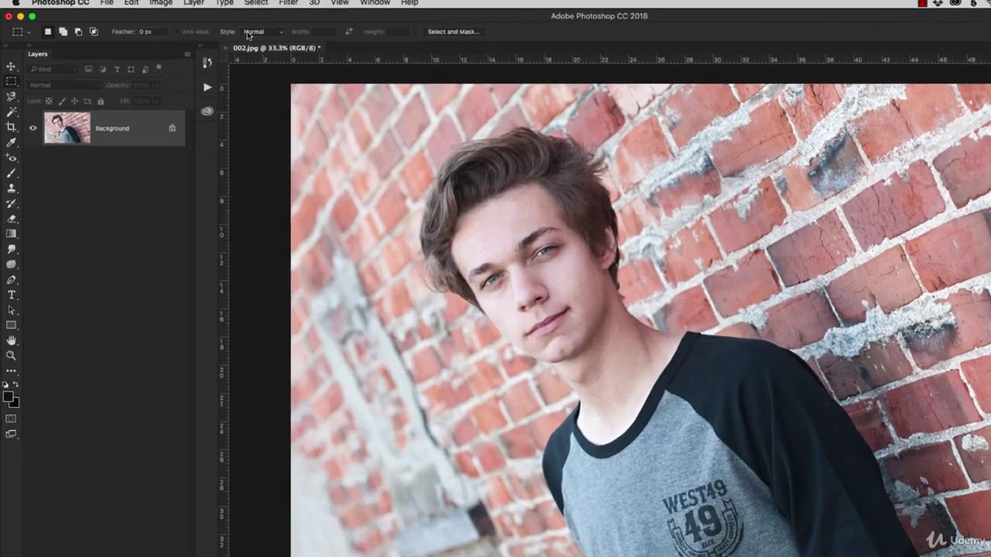
Step: Set the rectangular marquee to a Fixed Ratio of 1 to 1, draw a square selection over the face and deselect it
left_click(217, 29)
left_click(216, 36)
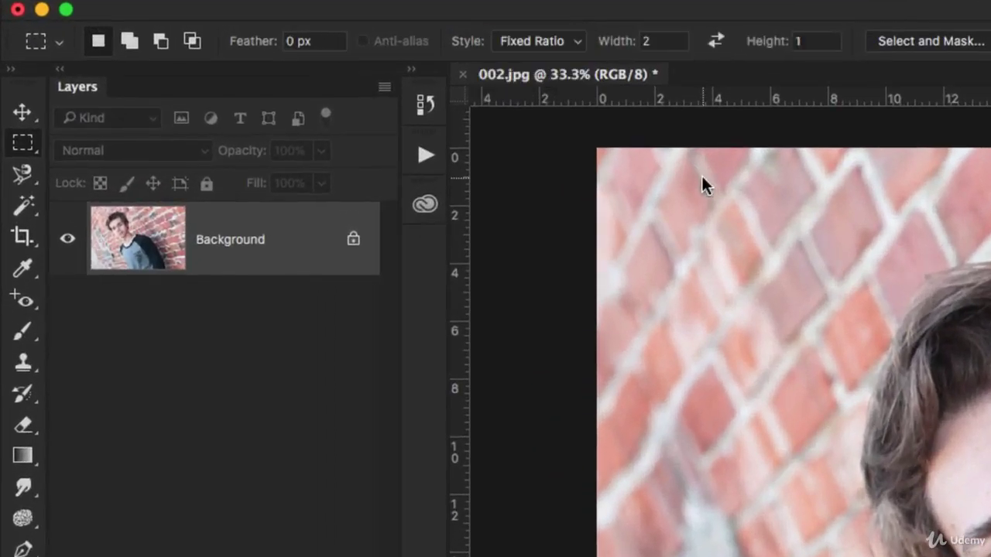
left_click(647, 43)
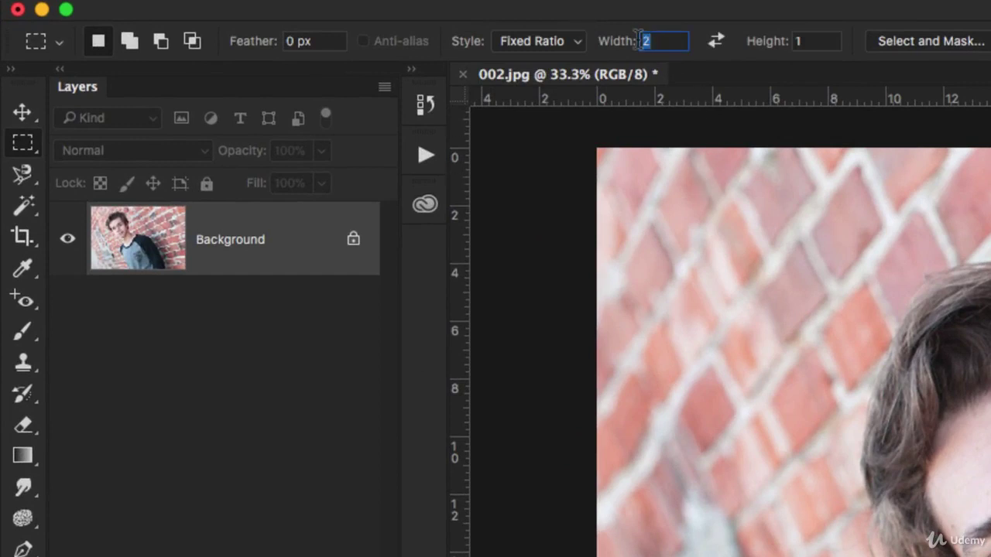
type("1")
left_click_drag(899, 415, 491, 386)
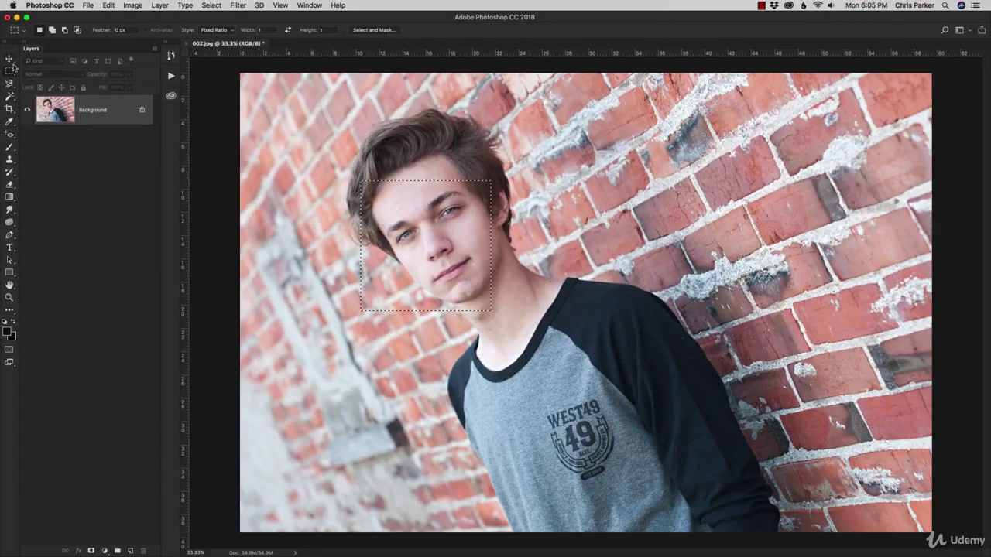
key("super+d")
Step: Set the Elliptical Marquee Tool to the Fixed Ratio style and draw a circular selection over the face
key("shift+m")
left_click(223, 33)
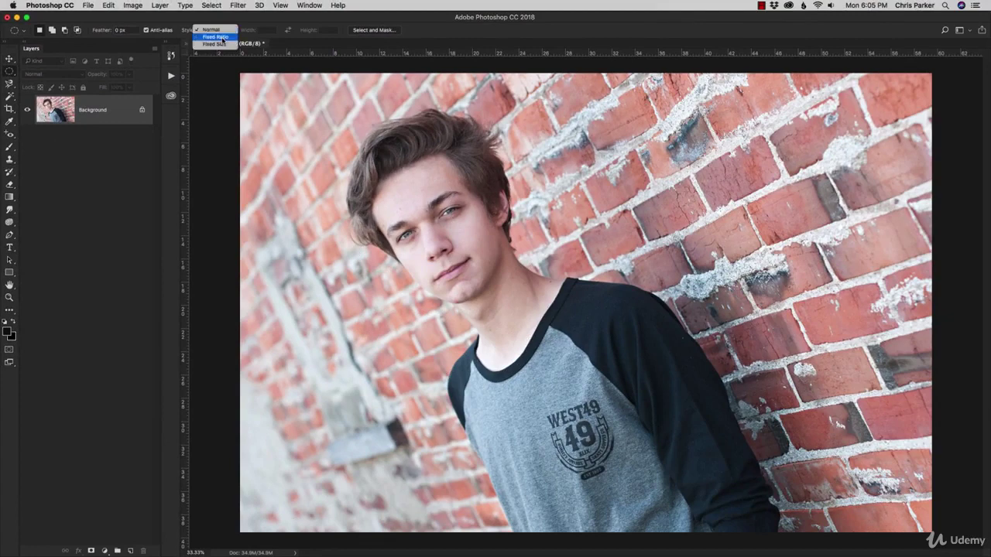
left_click(216, 39)
left_click_drag(370, 188, 515, 316)
left_click_drag(534, 364, 492, 303)
Step: Return the elliptical marquee to the Normal style, draw a constrained circle from the face to the shoulder and deselect it
left_click(214, 30)
left_click(216, 23)
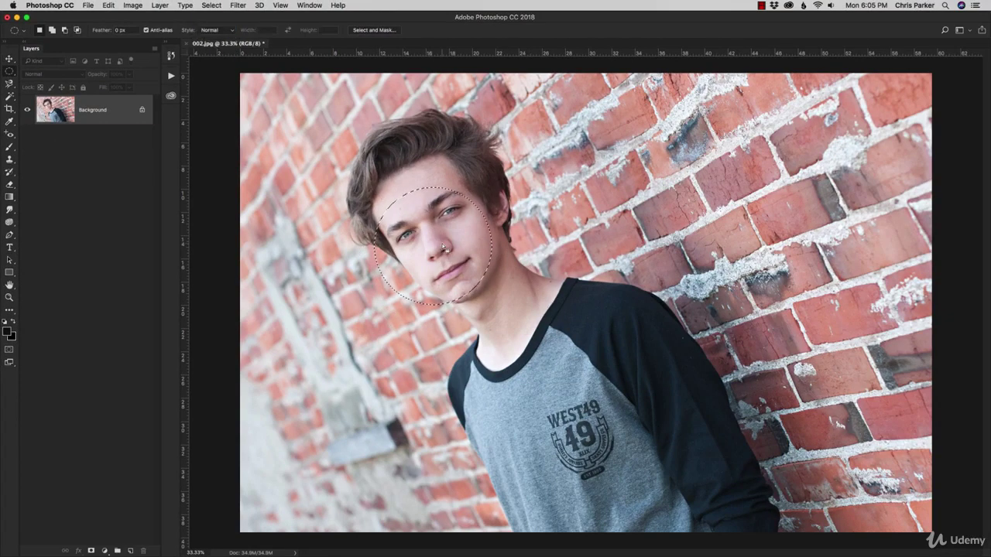
left_click(421, 147)
left_click_drag(380, 175, 569, 393)
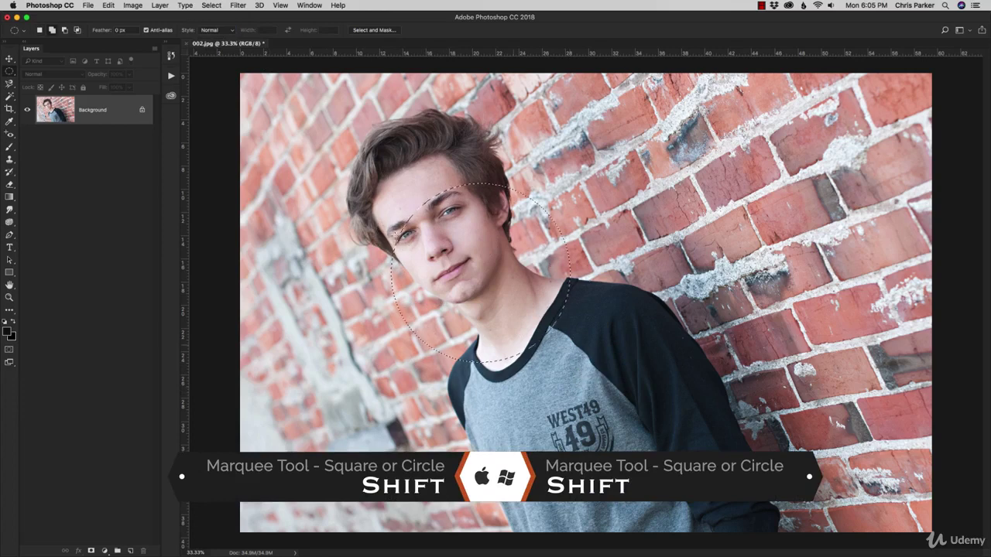
key("super+d")
Step: Draw a 1 to 1 Fixed Ratio selection with the Rectangular Marquee Tool over the wall and part of the face
left_click(10, 72)
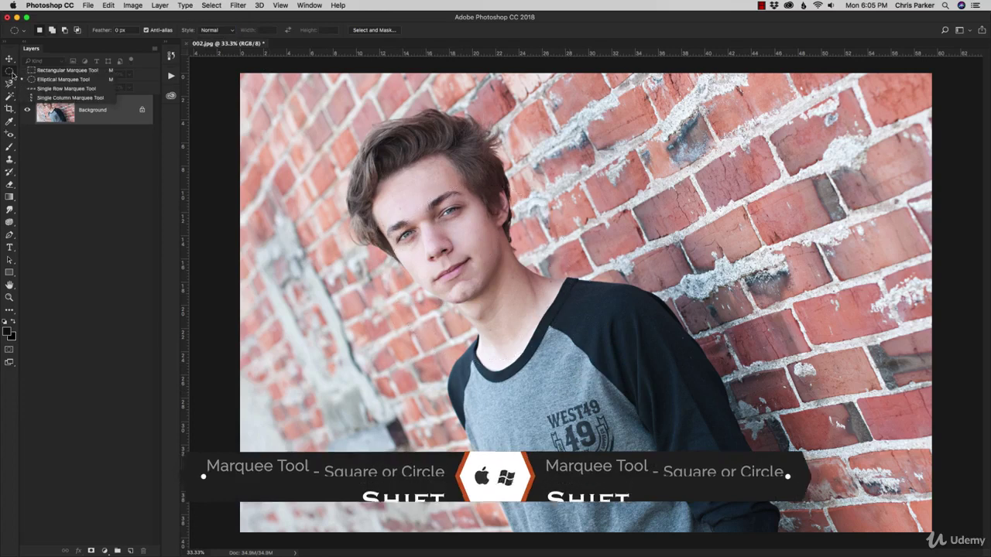
left_click(54, 69)
left_click_drag(291, 142, 433, 353)
Step: Set the rectangular marquee style to Normal and draw a tall unconstrained selection from the wall beside the hair downwards
left_click(225, 30)
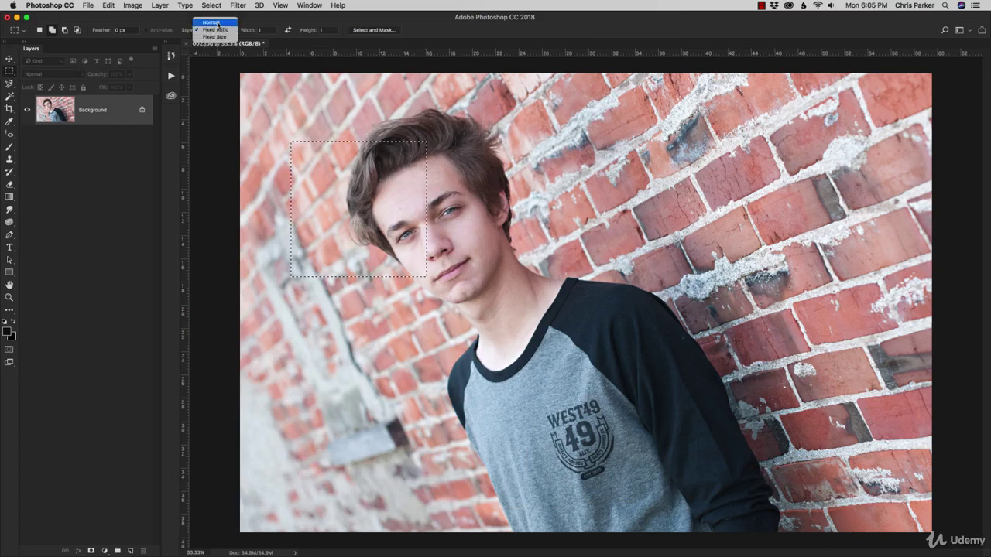
left_click(210, 22)
left_click(313, 120)
left_click_drag(306, 129, 435, 461)
Step: Set the rectangular marquee to a Fixed Ratio of width 3 to height 1 and draw a selection across the face and shoulder
left_click(217, 30)
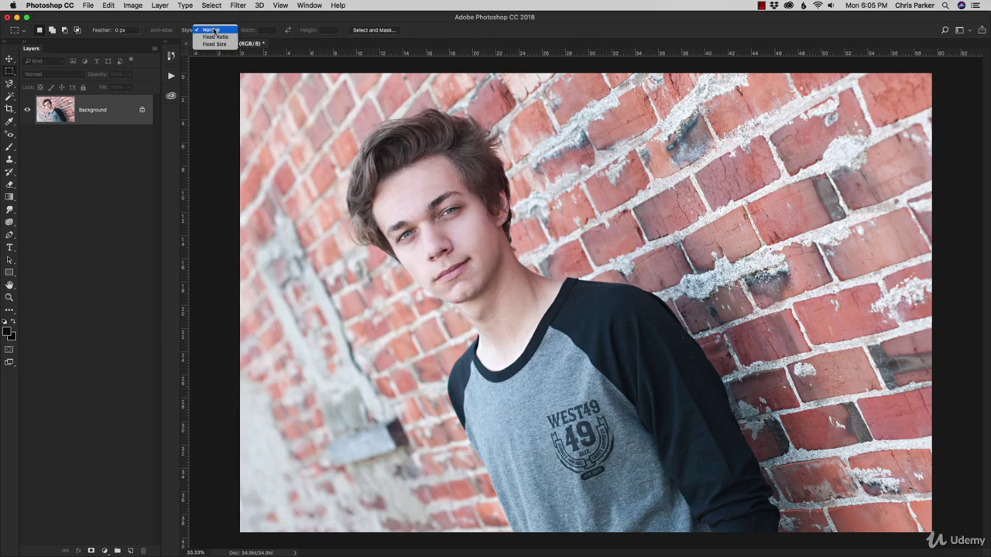
left_click(213, 39)
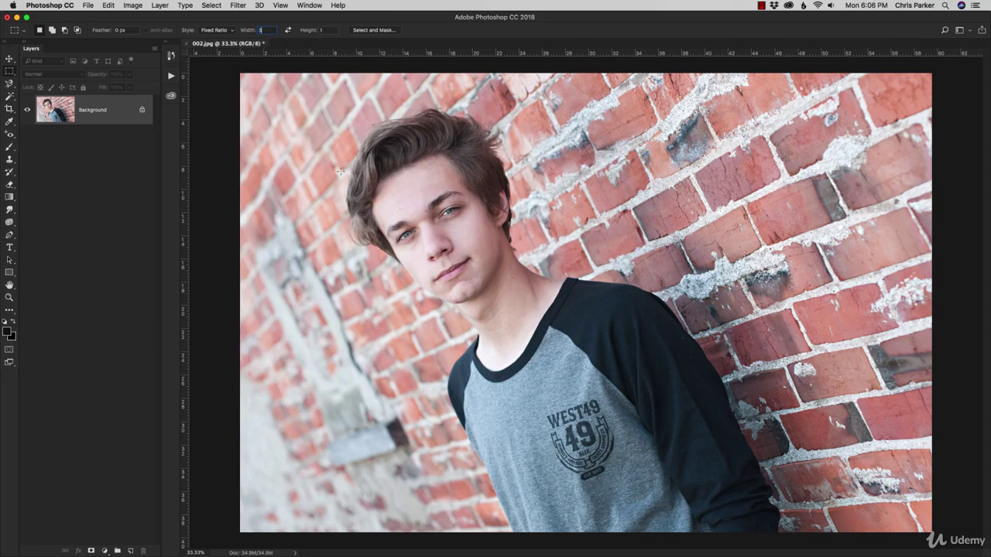
left_click_drag(357, 226, 610, 469)
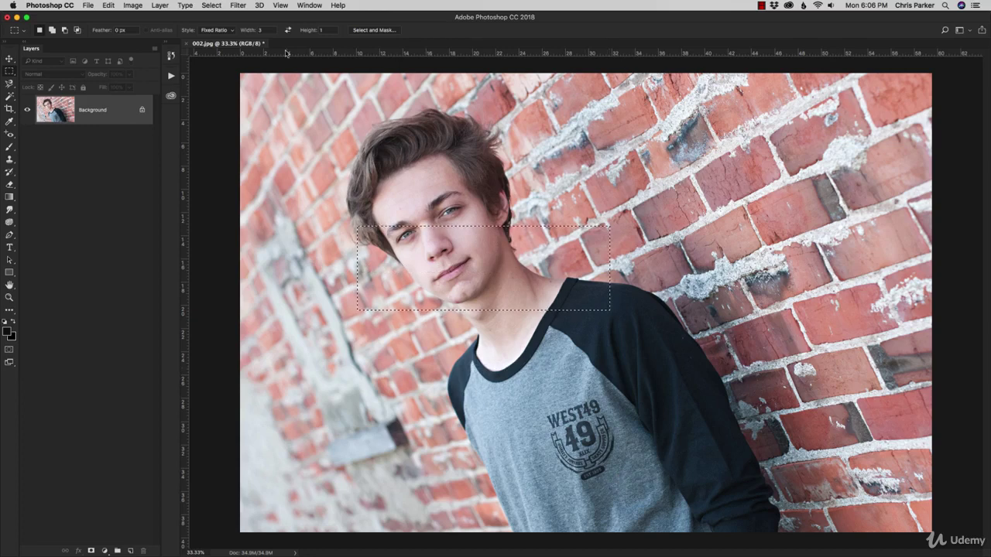
Step: Set the marquee style to Fixed Size, 364 px by 564 px, and place the selection at several spots around the hair
left_click(216, 29)
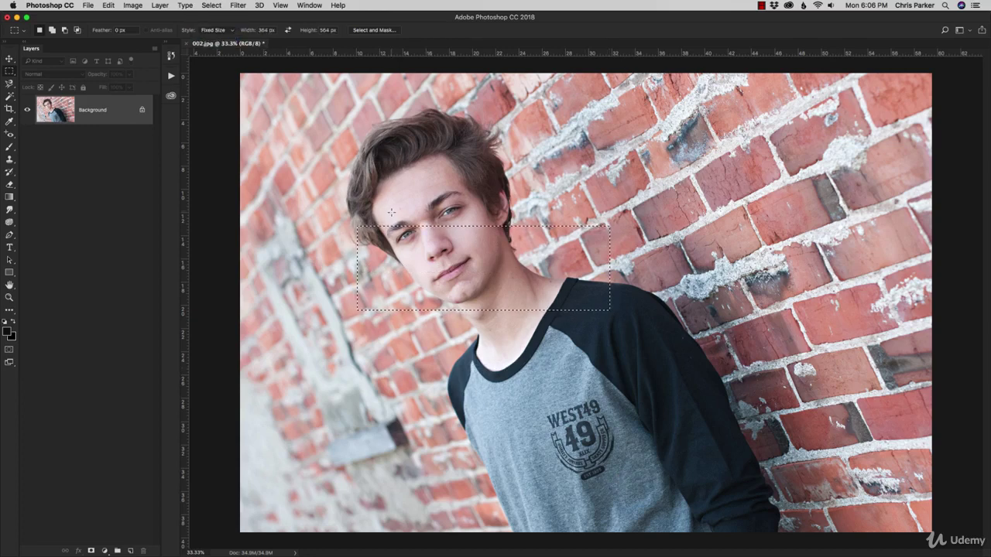
left_click(337, 171)
left_click(273, 31)
left_click(325, 31)
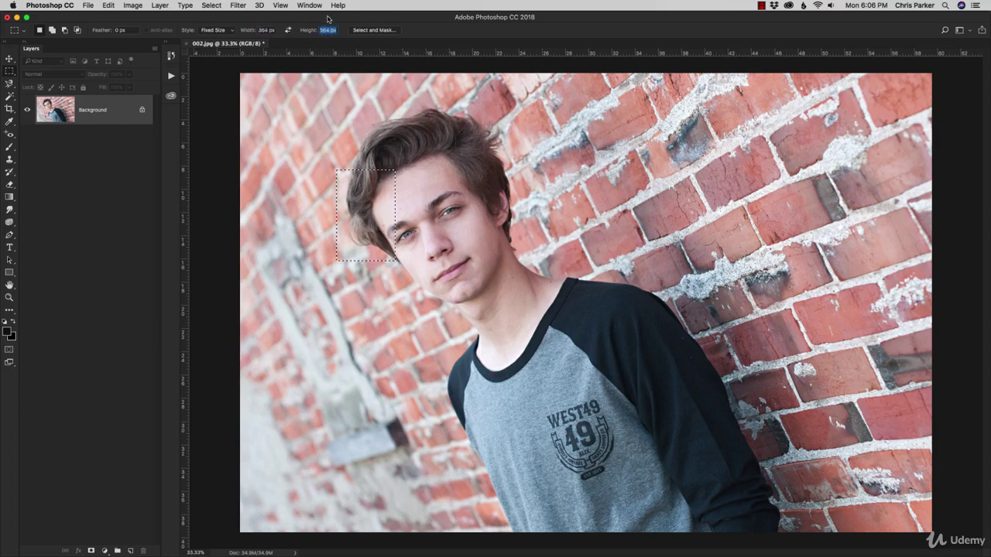
left_click(334, 141)
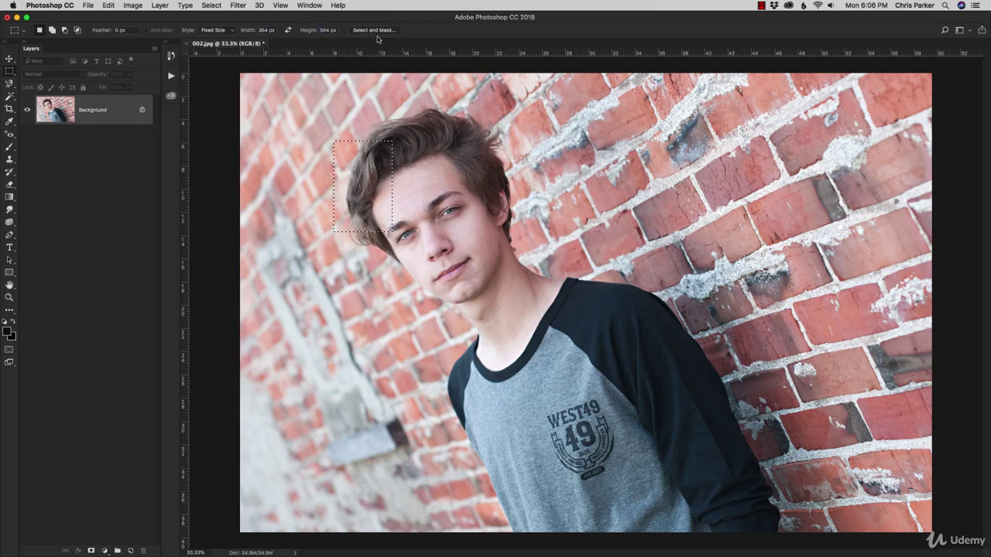
left_click(355, 124)
Step: Return the rectangular marquee style to Normal and clear the fixed-size selection
left_click(213, 30)
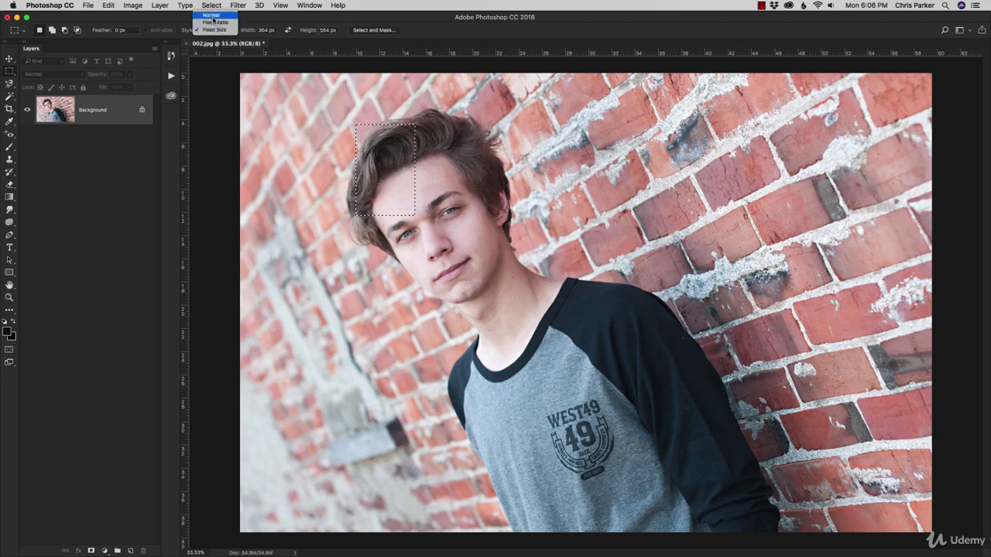
left_click(210, 15)
left_click(355, 249)
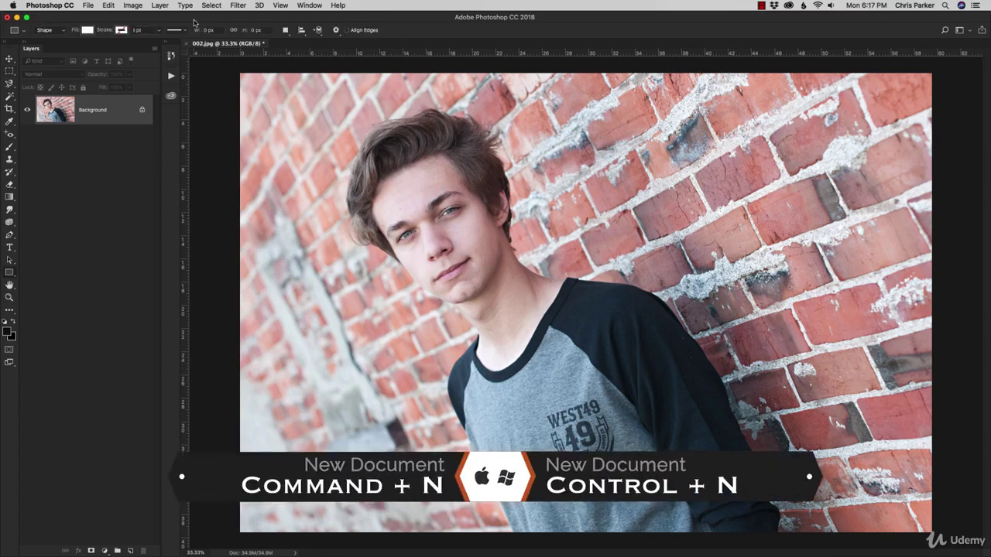
Step: Create a new white document 960 by 960 pixels at 72 pixels/inch in RGB Color
key("super+n")
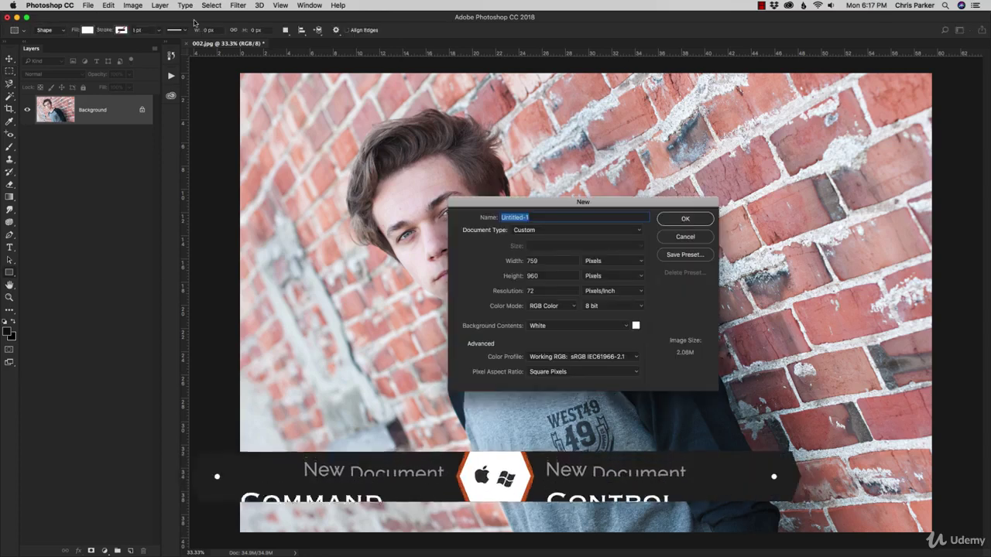
left_click(554, 260)
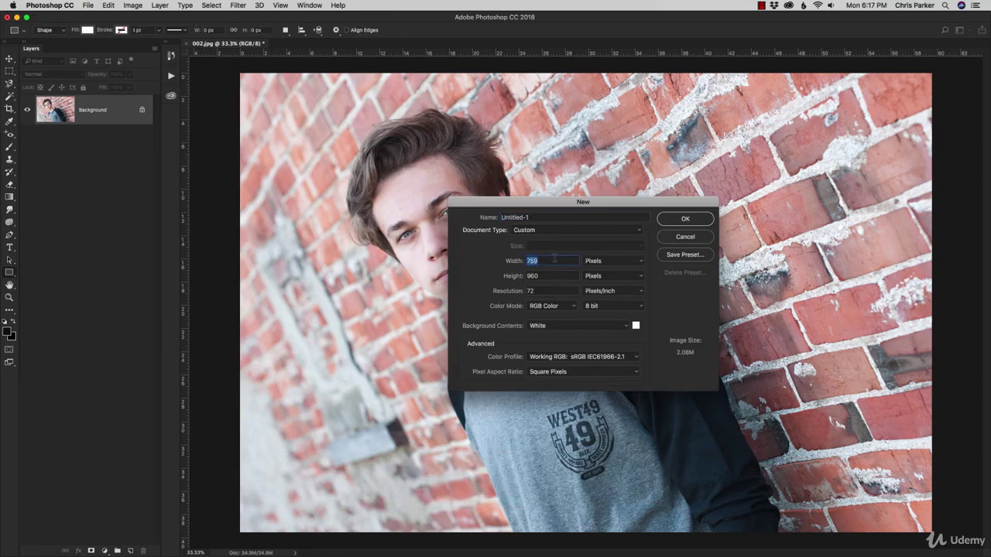
type("960")
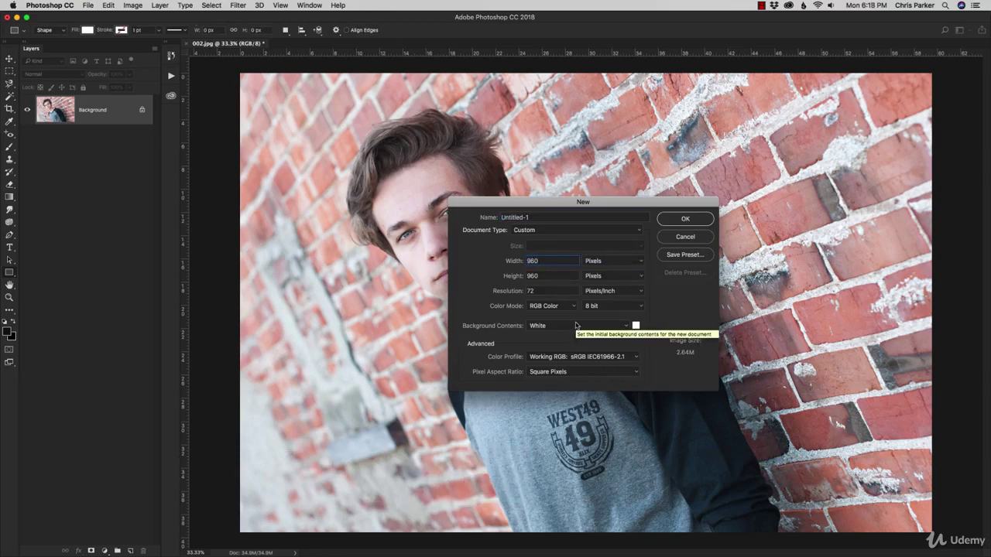
left_click(676, 219)
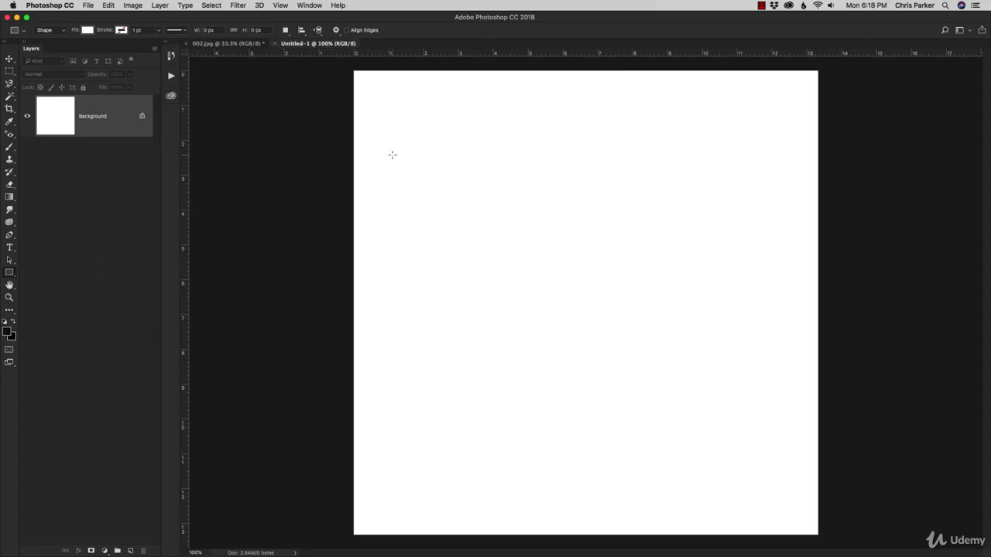
Step: Set the foreground color to dark orange #9f420a and draw a square shape about 277 px wide near the canvas's upper-left corner
left_click(8, 332)
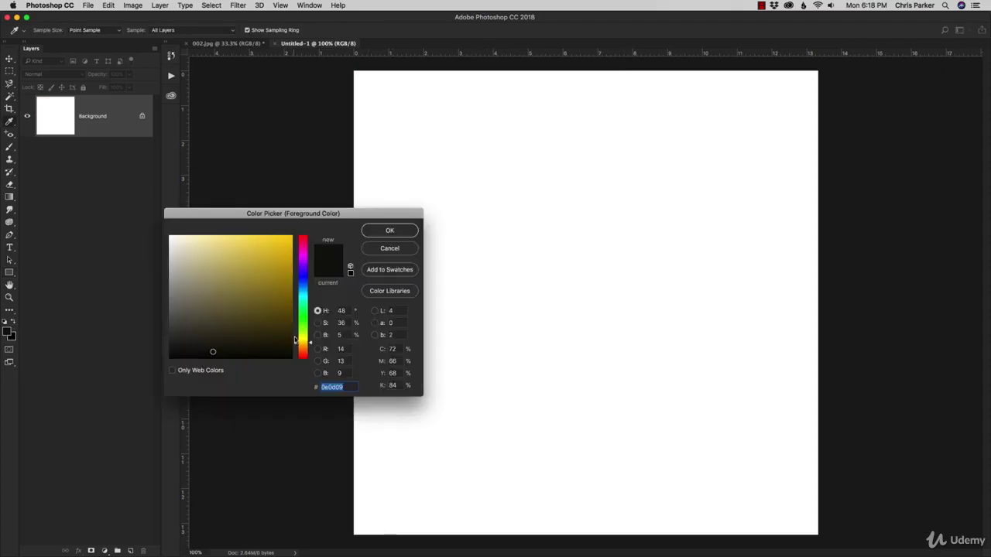
left_click(302, 351)
left_click(284, 281)
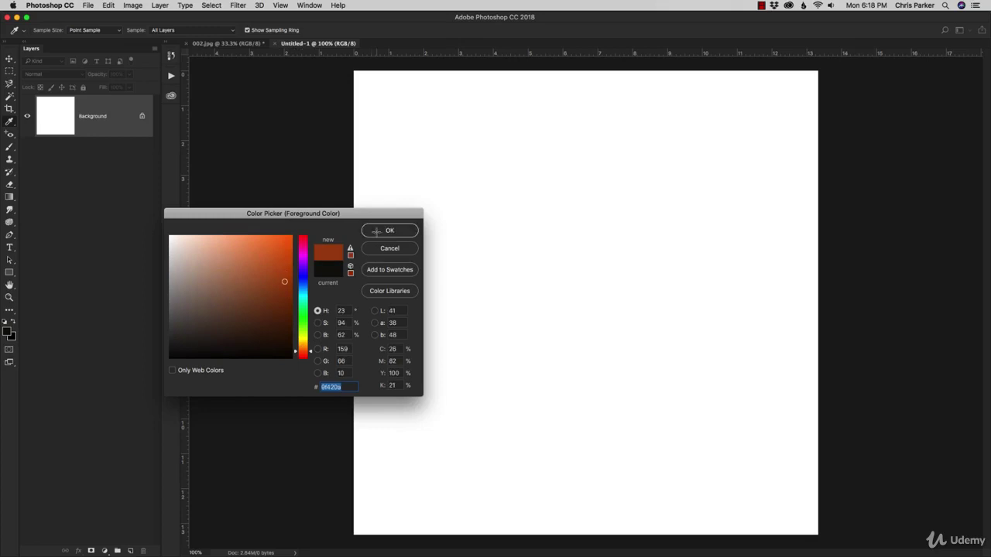
left_click(377, 230)
left_click_drag(390, 130, 525, 290)
Step: Rasterize the orange square's layer and duplicate the square three times to form a two-by-two grid
right_click(118, 120)
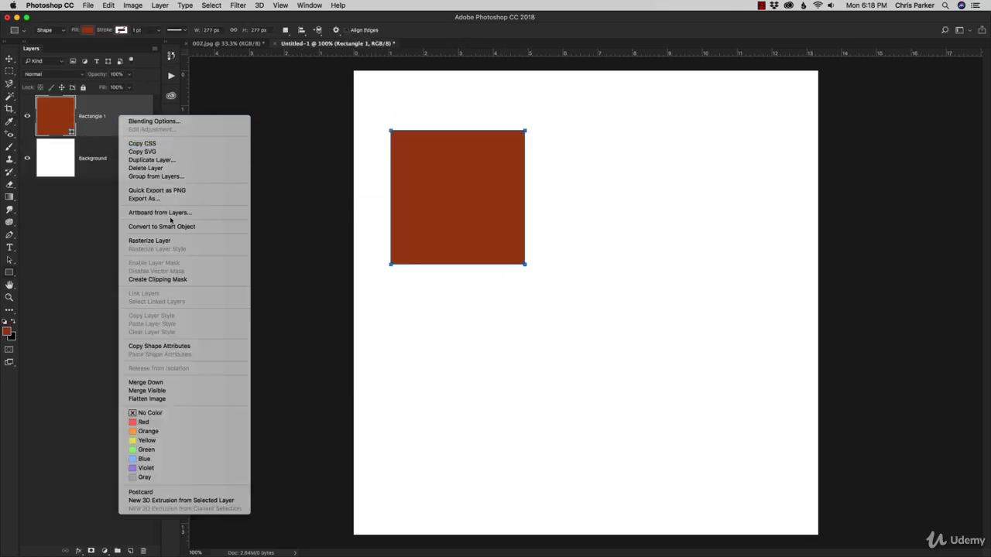
left_click(170, 241)
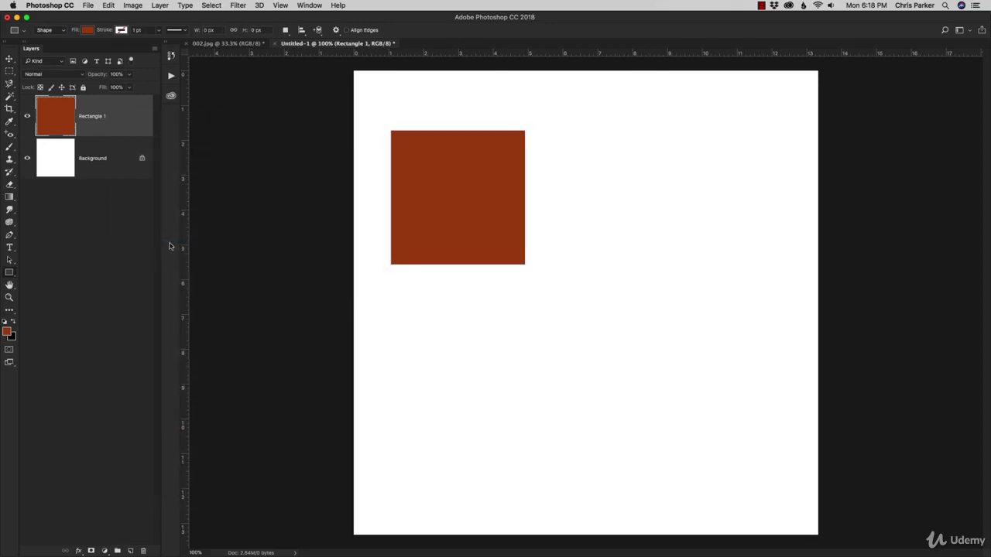
key("v")
left_click_drag(444, 197, 619, 342)
Step: Set the foreground color to blue (RGB 10, 98, 159) and fill the lower-right square with it
left_click(7, 332)
left_click_drag(303, 342, 307, 291)
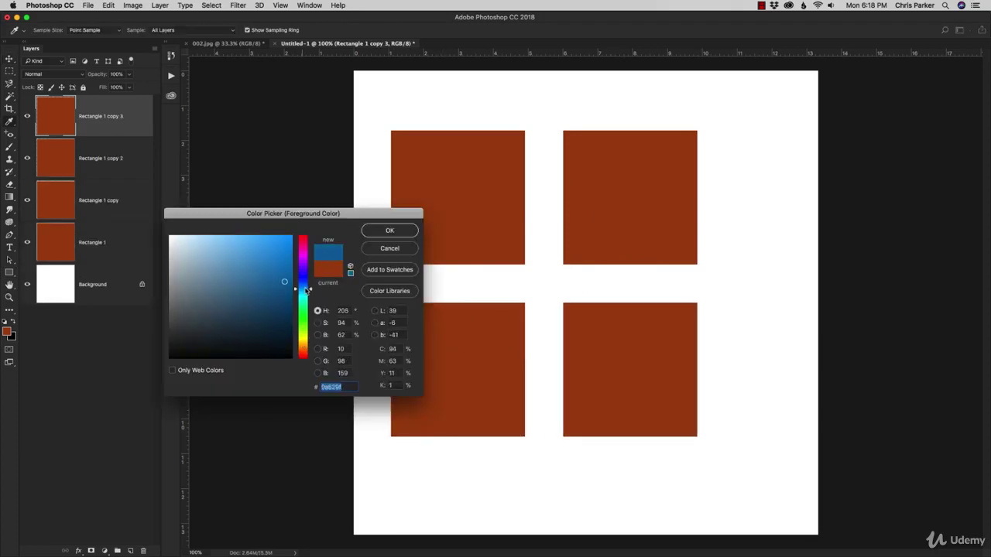
left_click(390, 232)
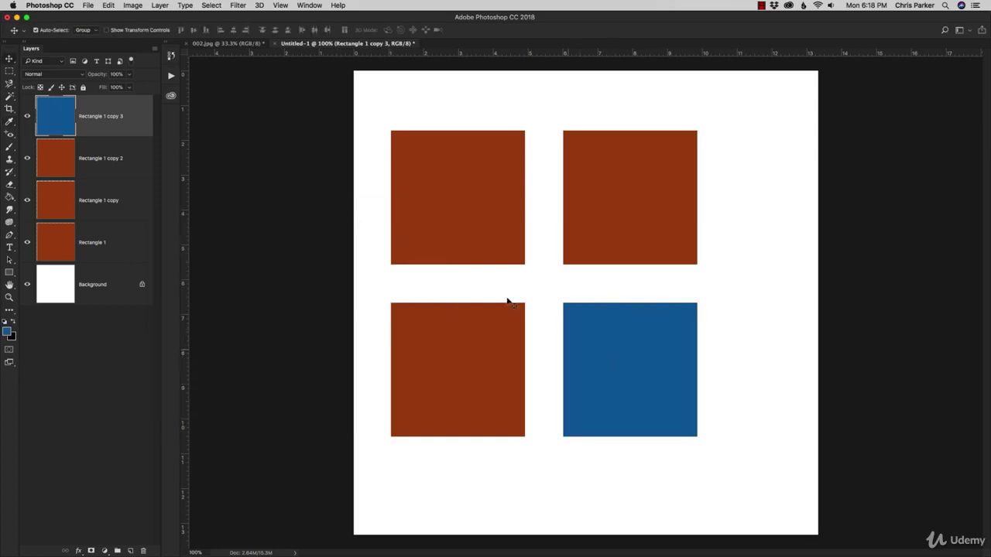
Step: On the Rectangle 1 layer, draw a marquee selection from the upper-left square's corner and use Grow to extend it over the whole square
key("m")
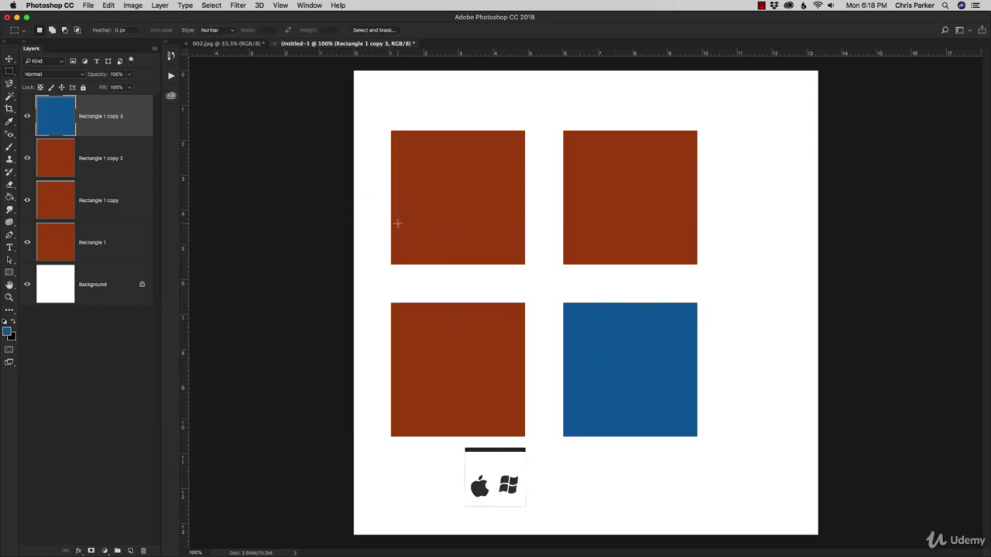
left_click_drag(419, 161, 480, 255)
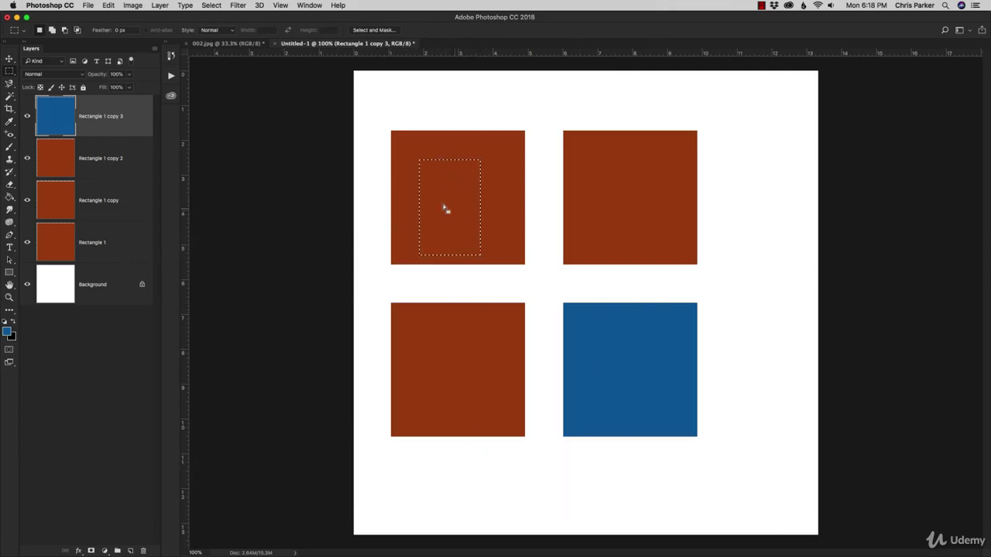
left_click(101, 240)
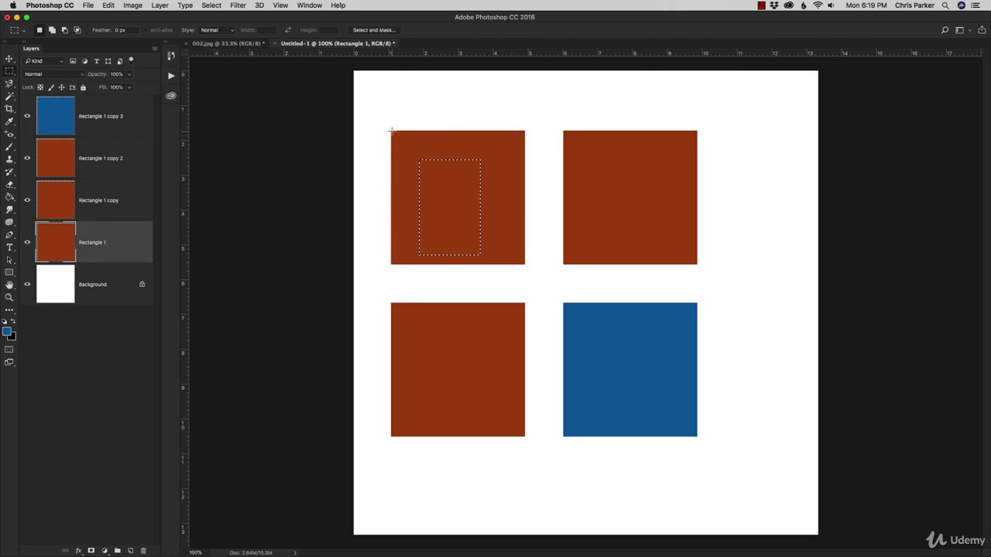
left_click_drag(391, 130, 487, 243)
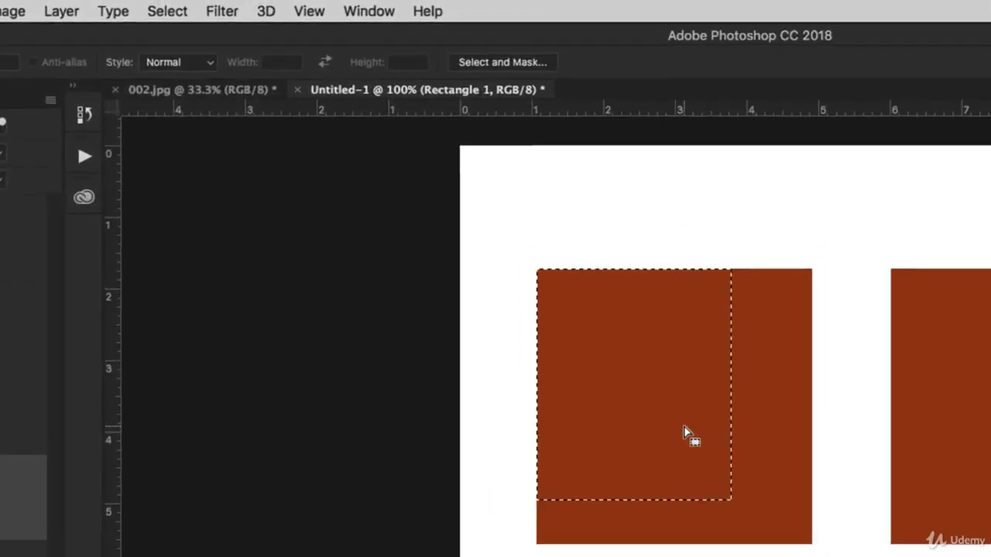
left_click(139, 4)
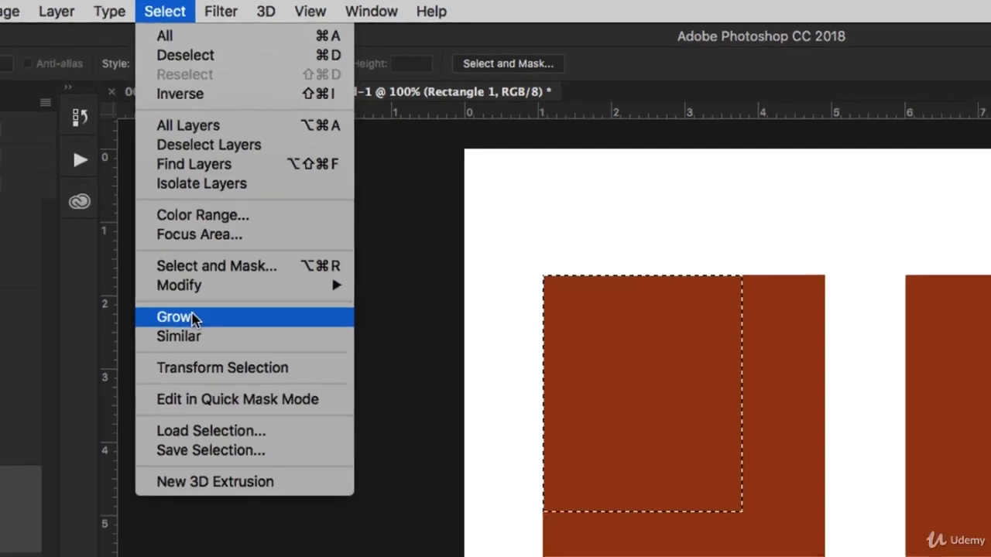
left_click(184, 346)
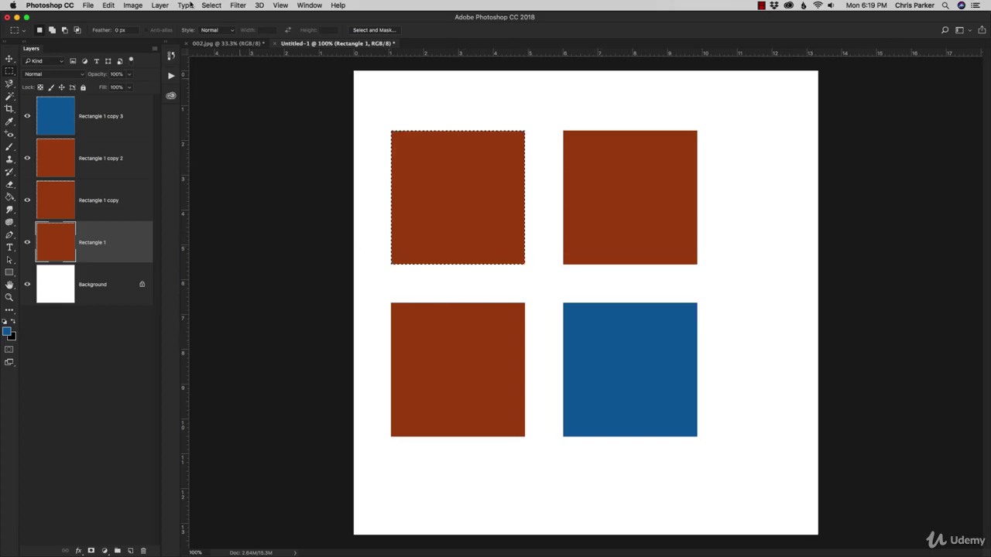
Step: Merge the three orange square layers into one layer
left_click(138, 166, "shift")
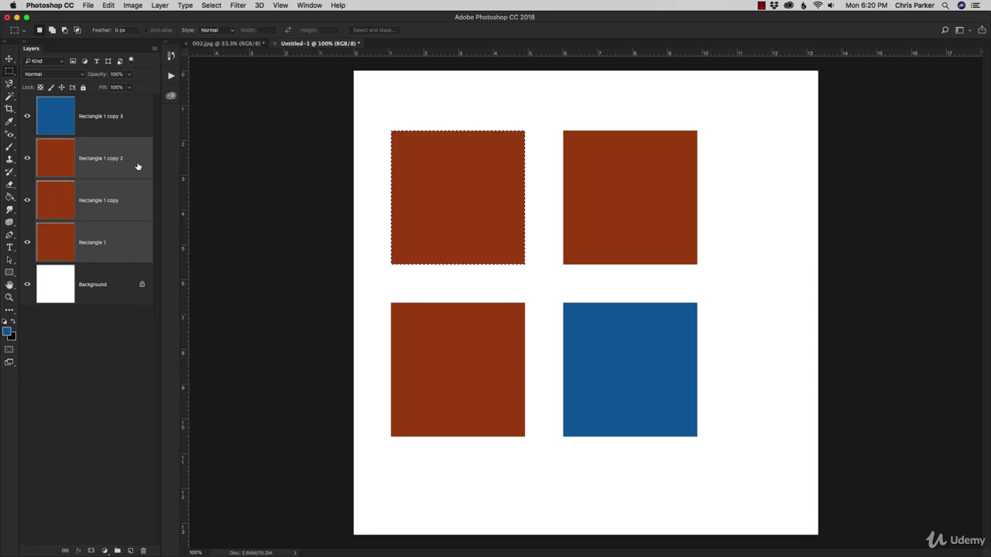
right_click(138, 166)
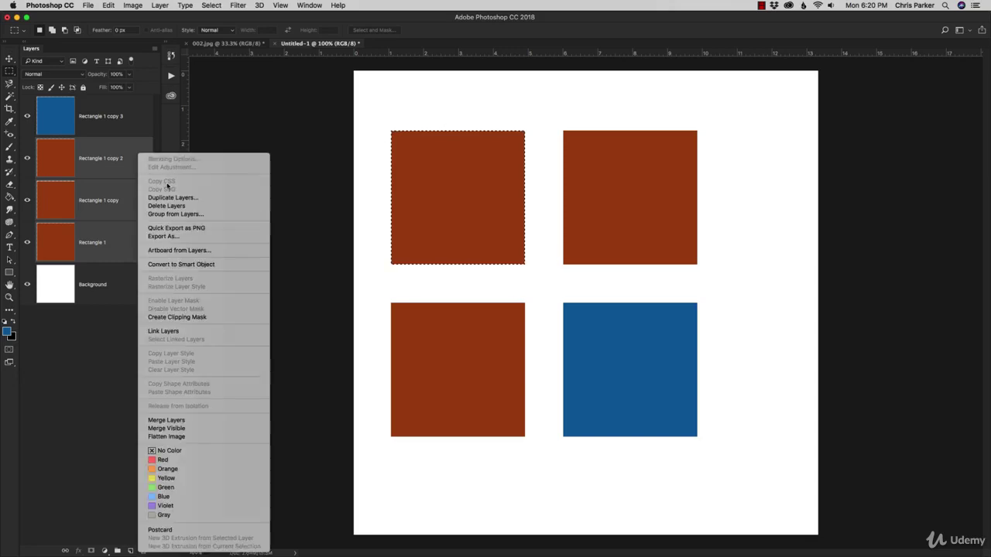
left_click(186, 421)
Step: Extend the selection to all orange squares on the merged layer with Similar, and deselect it
left_click(211, 4)
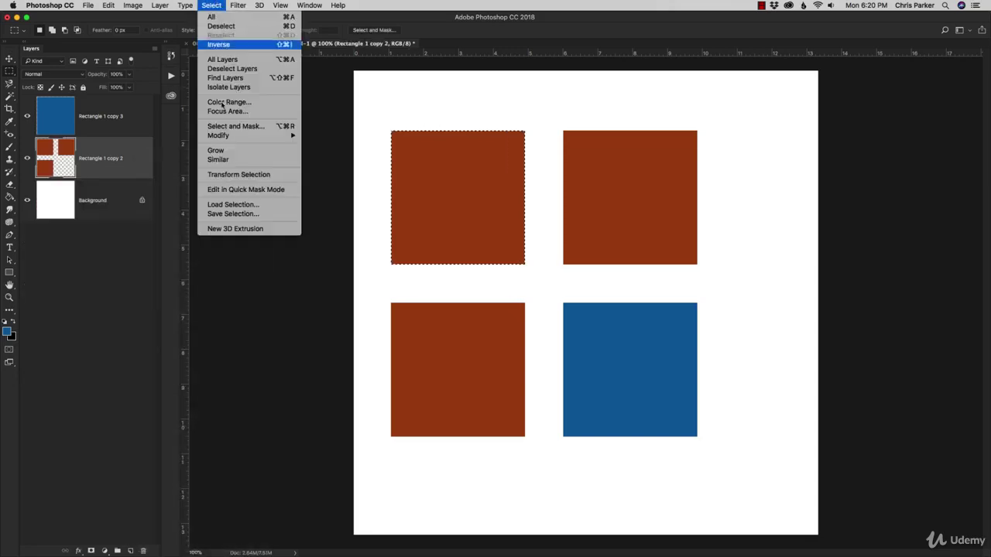
left_click(226, 160)
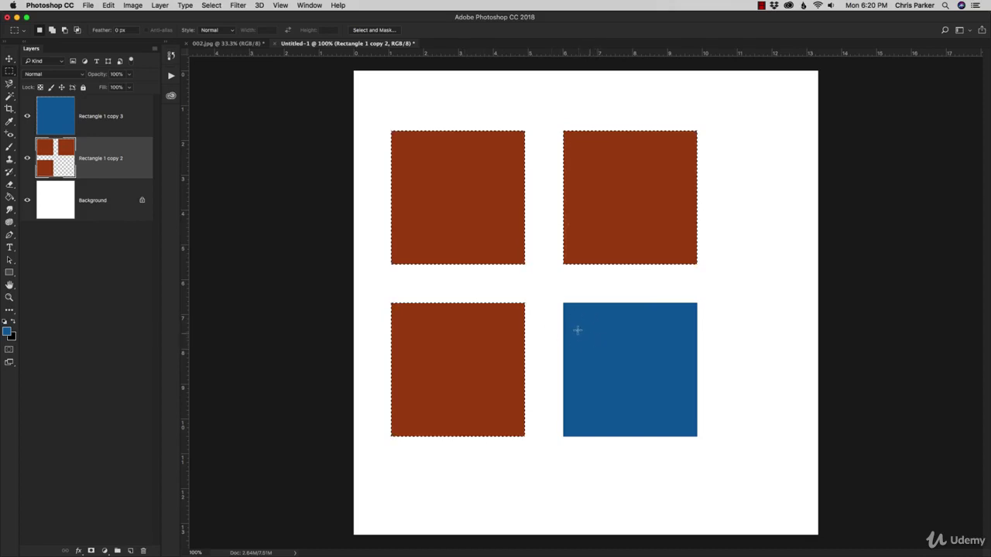
key("super+d")
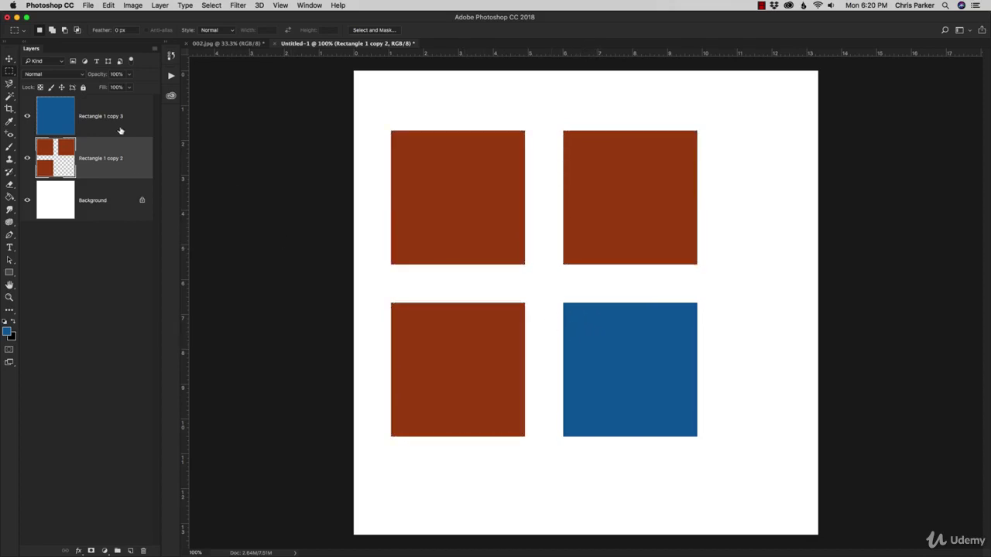
Step: Merge the blue square's layer with the layer holding the orange squares
left_click(125, 118, "shift")
right_click(127, 118)
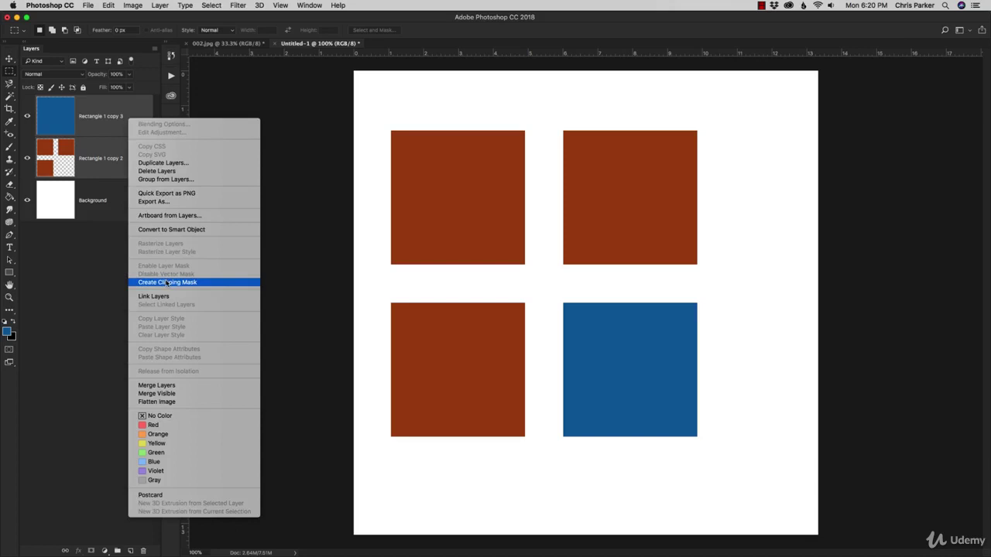
left_click(180, 384)
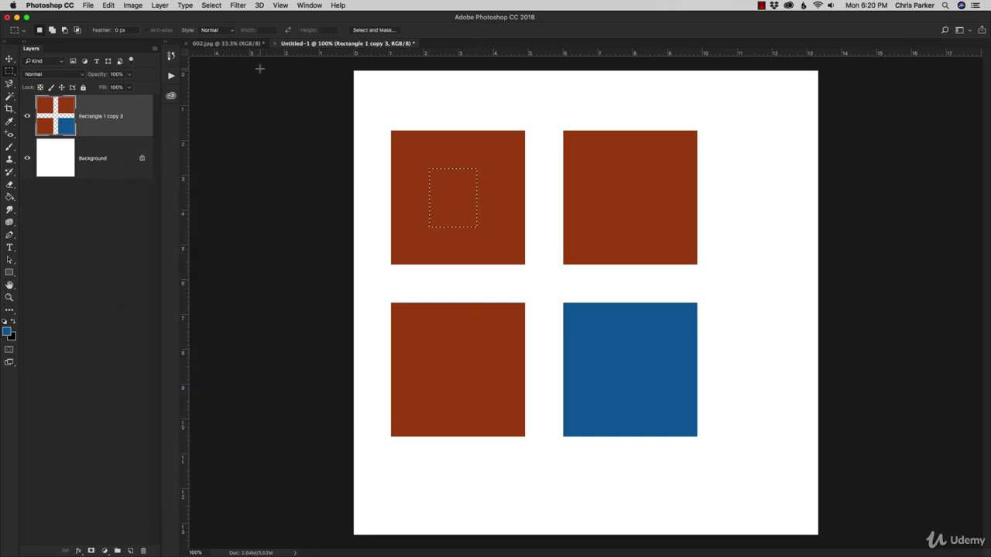
Step: From a small marquee inside the upper-left square, select every orange square with Similar, and clear the selection
left_click(216, 5)
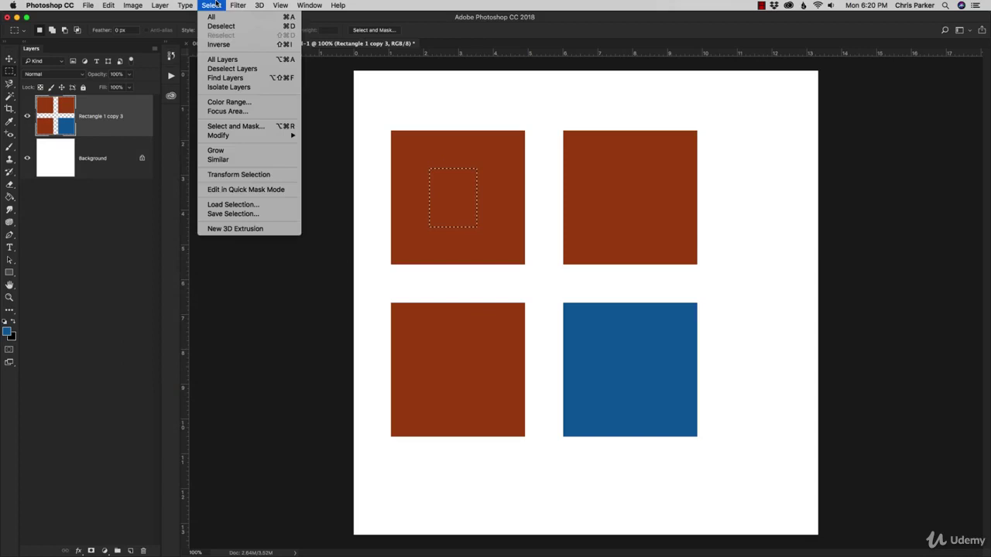
left_click(218, 159)
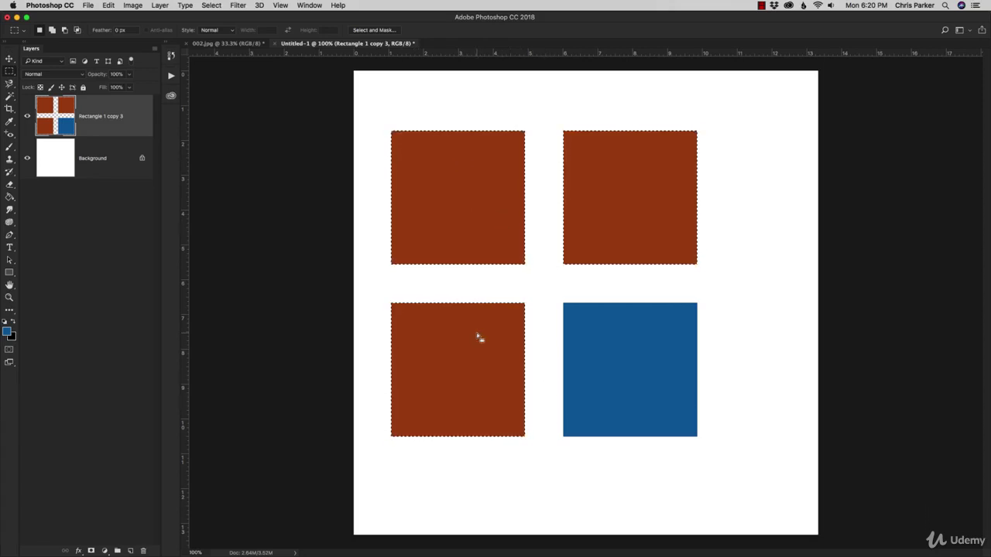
key("super+d")
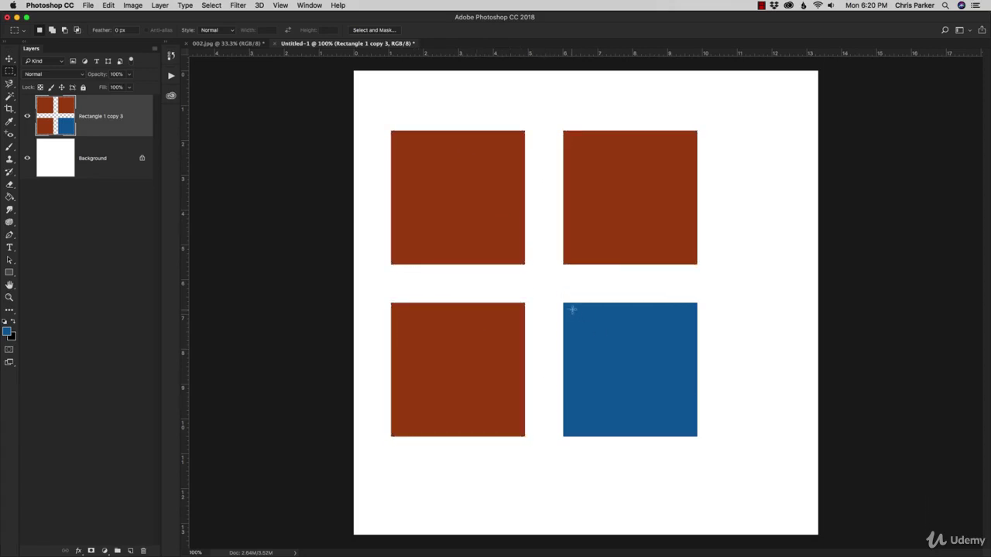
Step: Draw a rectangular selection inside the blue square and extend it over the whole square with Similar
left_click_drag(574, 309, 666, 422)
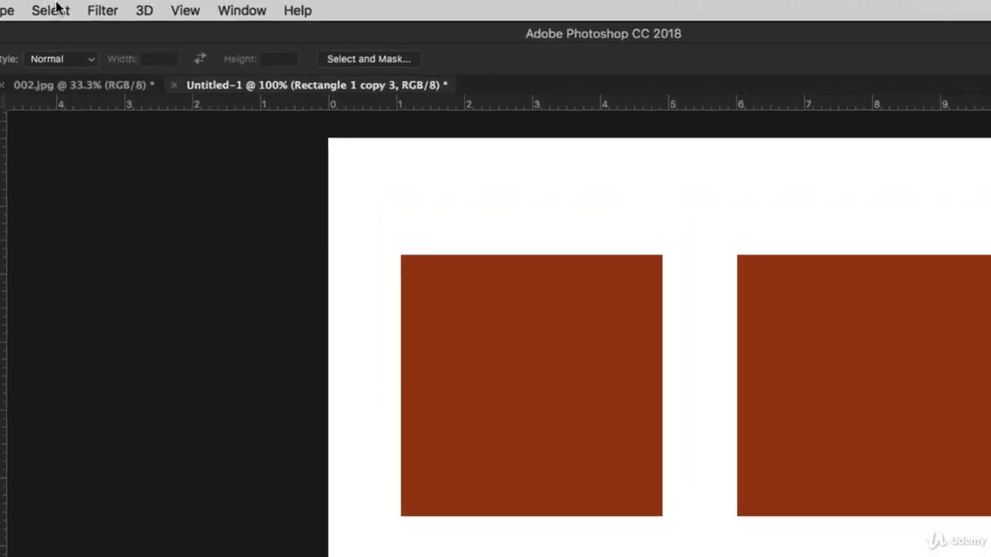
left_click(214, 4)
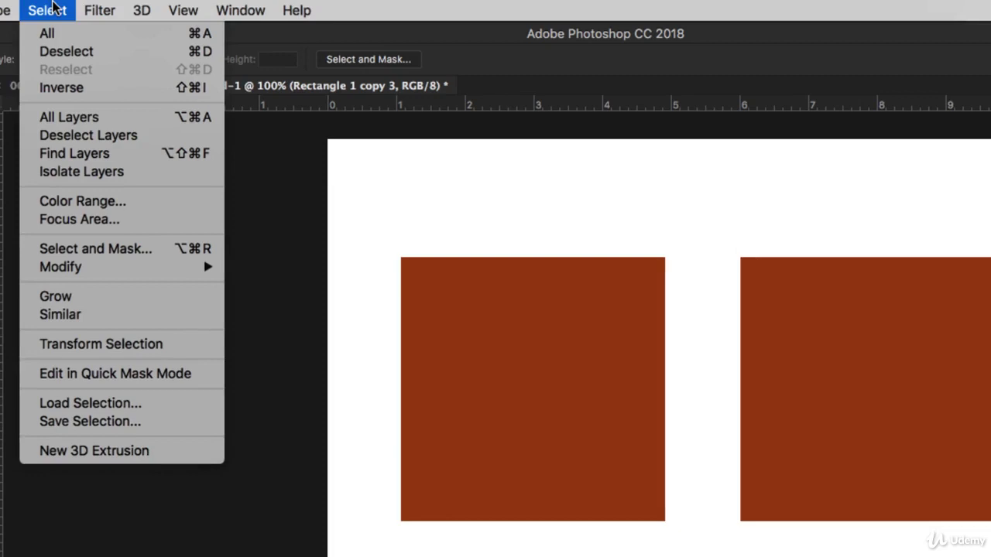
left_click(83, 309)
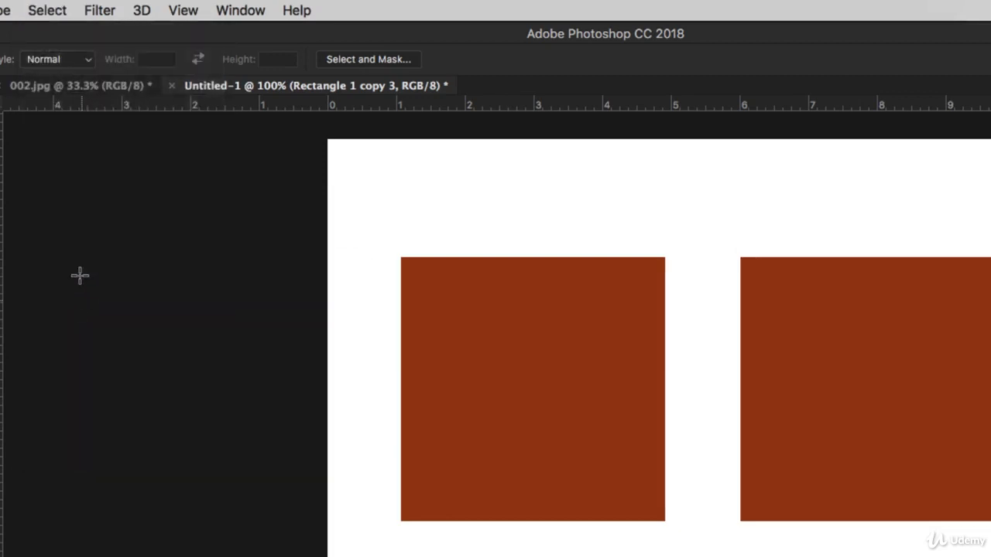
Step: Try rotating and enlarging the blue square's selection outline with Transform Selection, and cancel the transformation
left_click(45, 10)
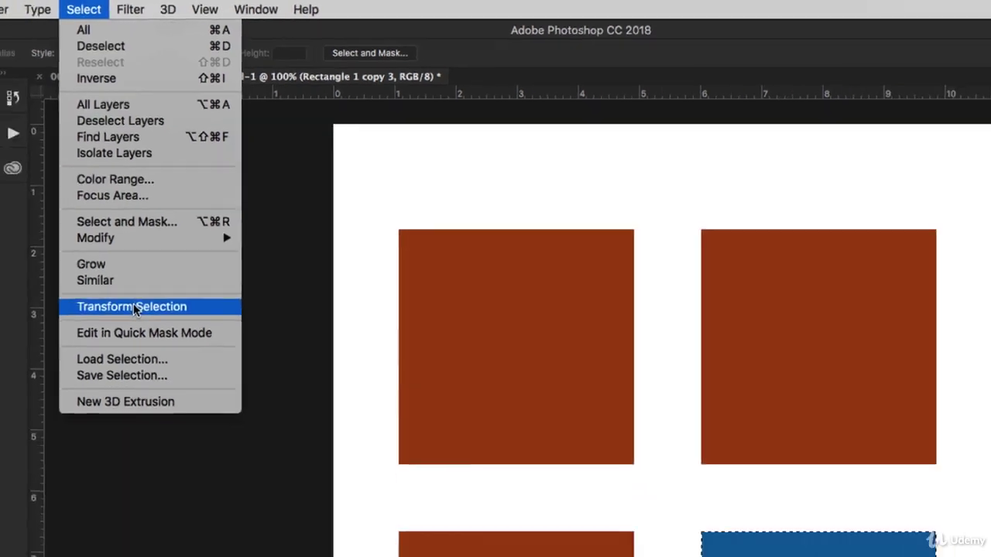
left_click(134, 307)
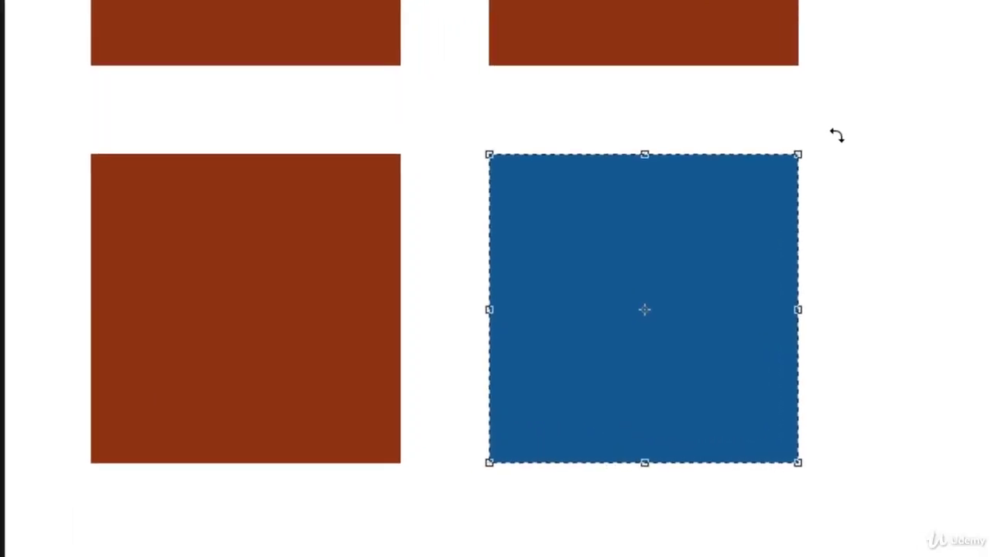
left_click_drag(713, 294, 739, 417)
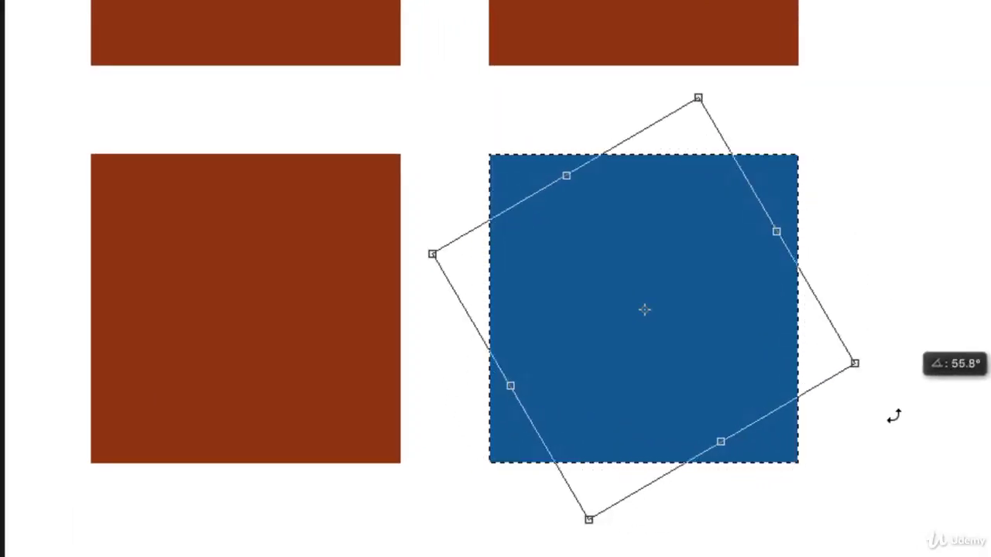
left_click_drag(894, 416, 881, 116)
left_click_drag(810, 160, 990, 110)
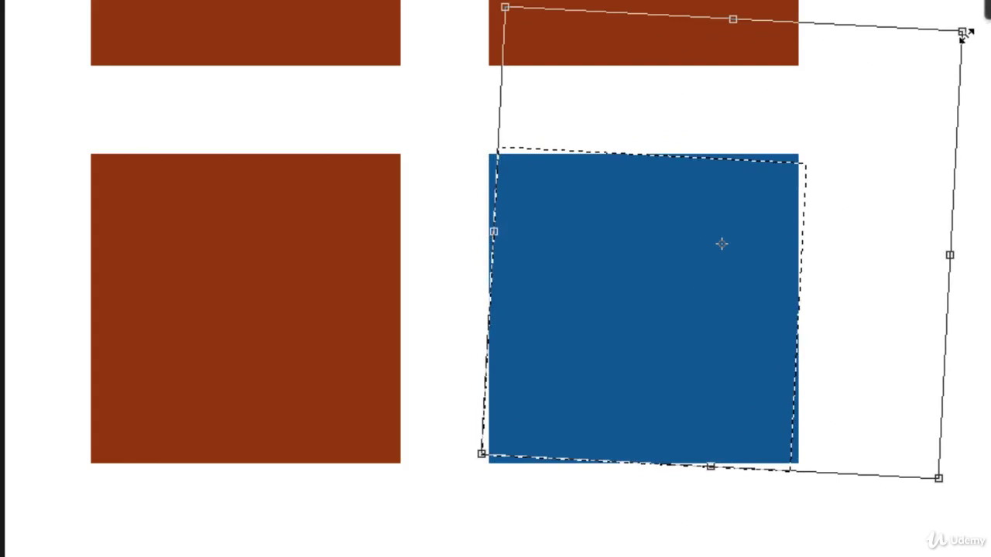
left_click_drag(964, 33, 886, 63)
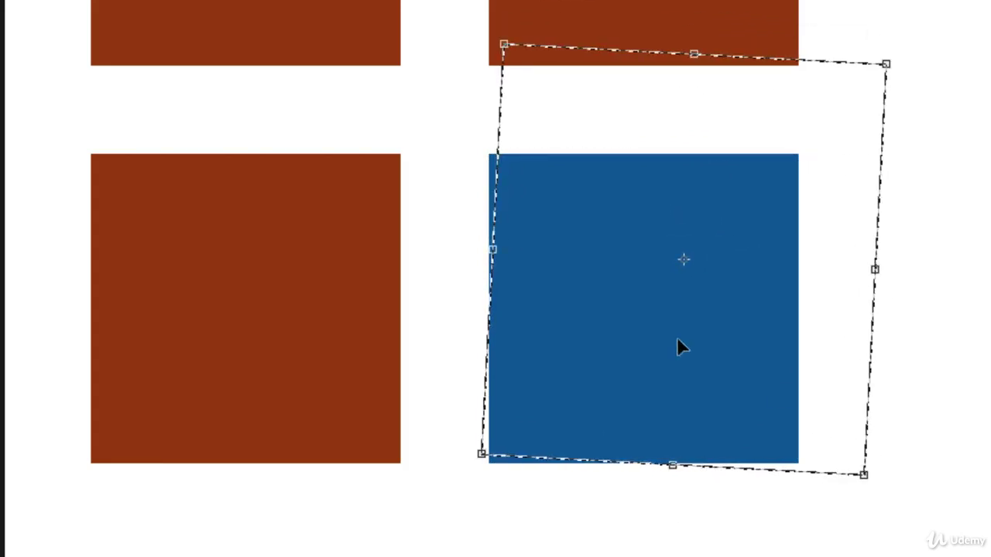
key("Escape")
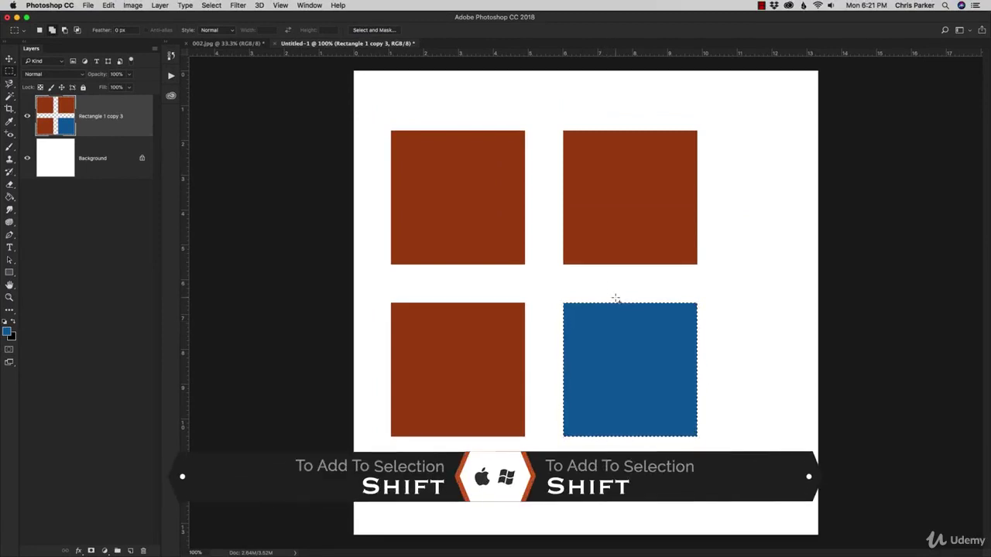
Step: Add rectangular areas extending above and beside the blue square to its existing selection
left_click_drag(624, 311, 572, 206)
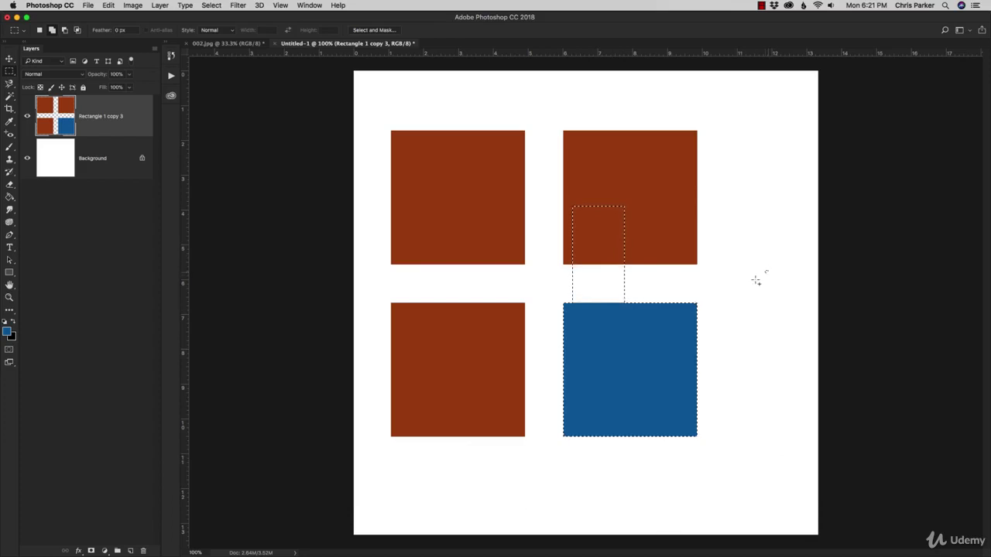
left_click_drag(684, 335, 768, 271)
left_click_drag(755, 369, 784, 372)
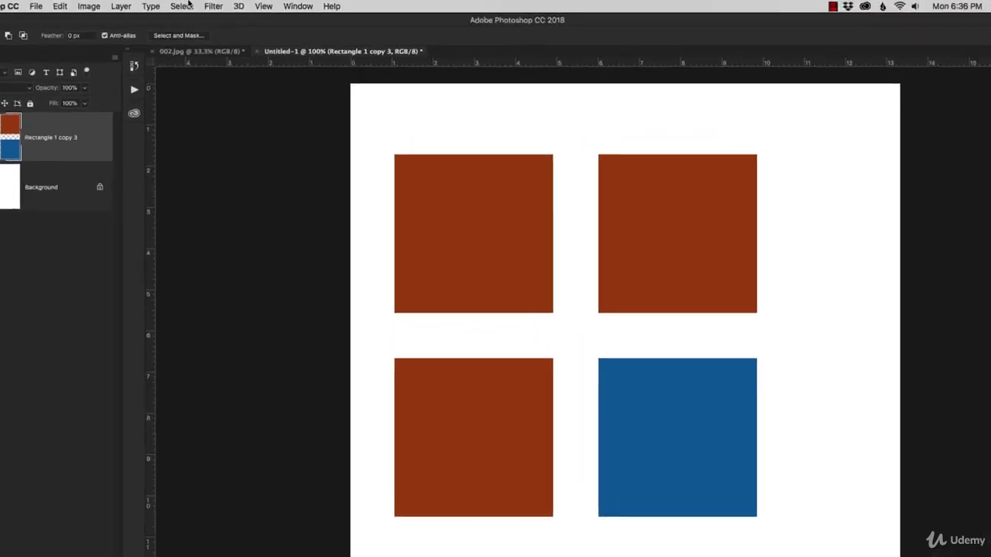
Step: Draw a rectangular selection inside the upper-left orange square and invert it
left_click(214, 4)
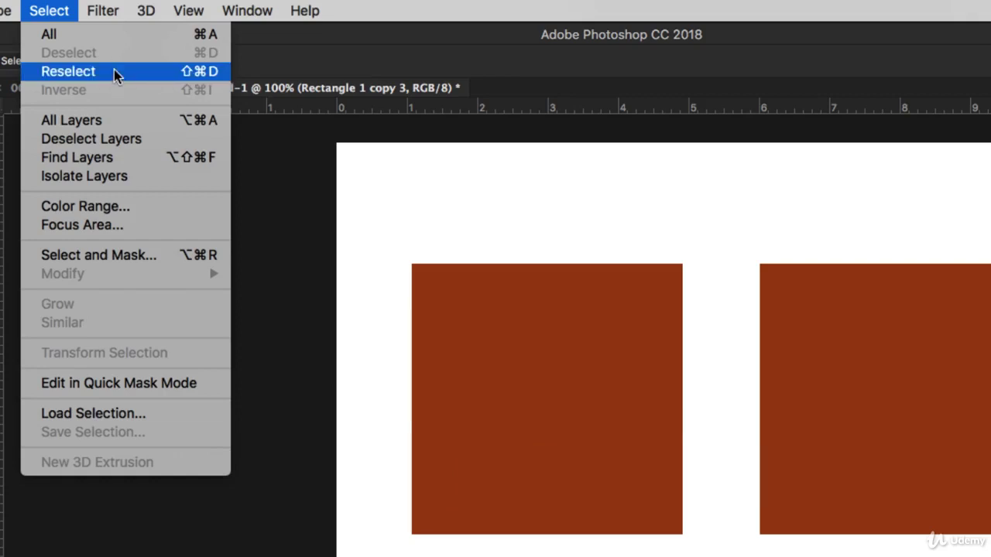
left_click(380, 63)
left_click_drag(425, 304, 559, 466)
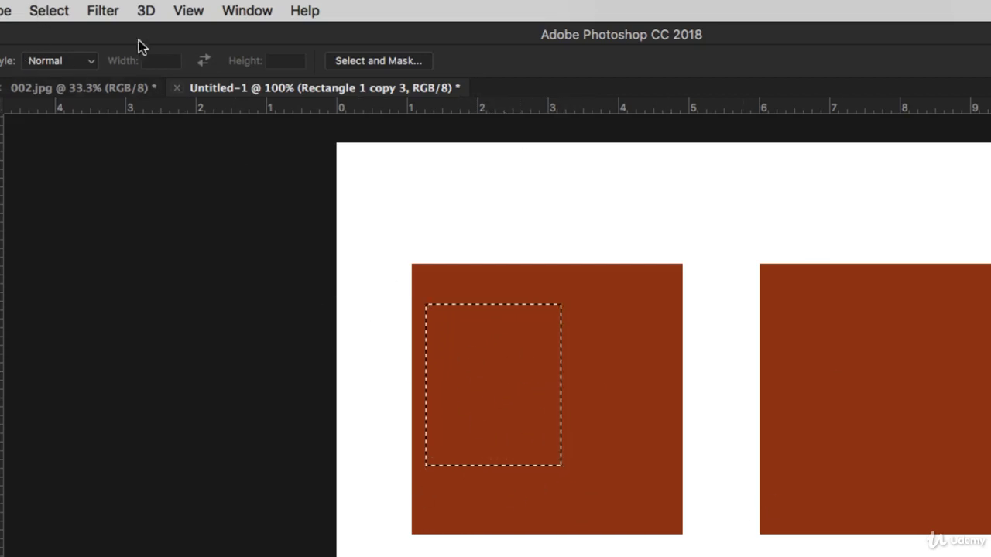
left_click(62, 9)
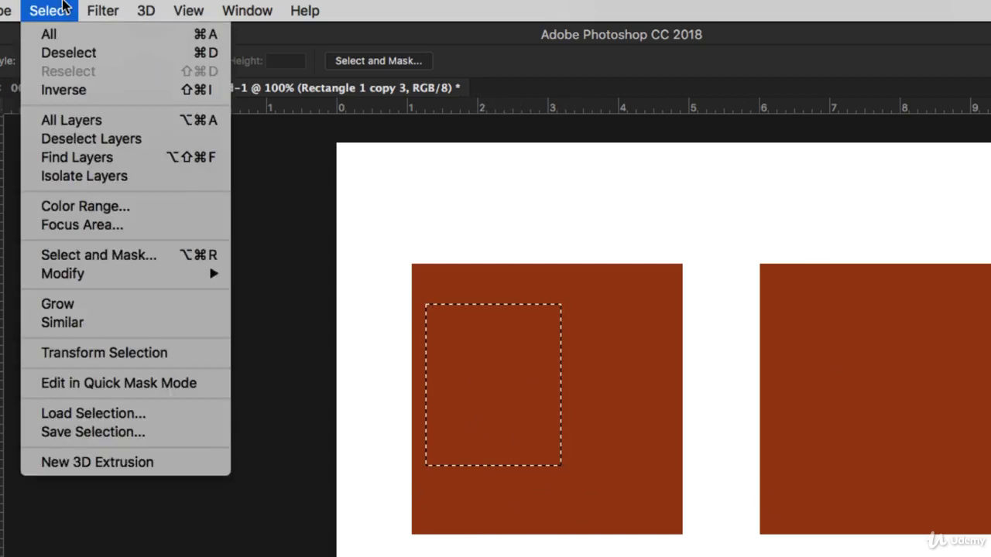
left_click(73, 91)
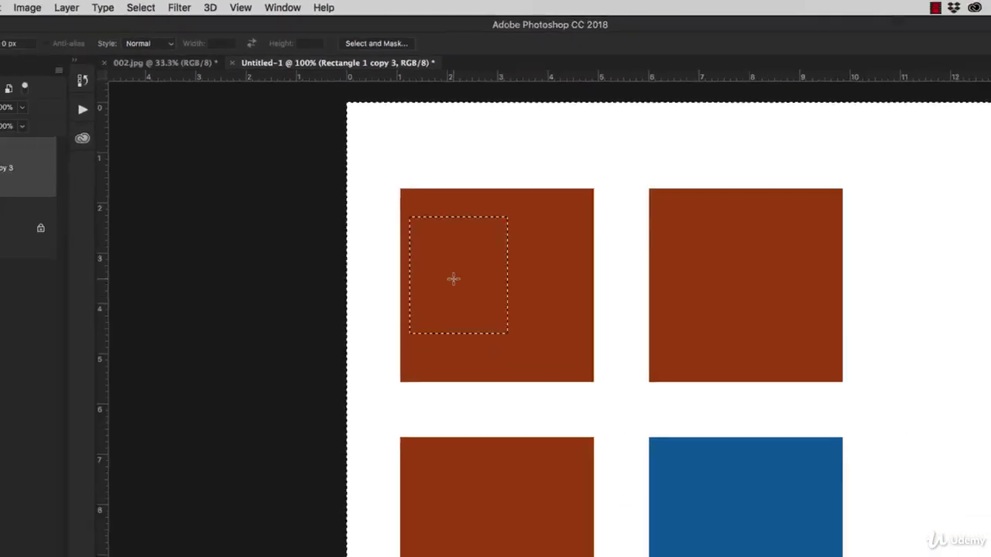
Step: Deselect the inverted area and duplicate the layer containing the four colored squares
key("super+d")
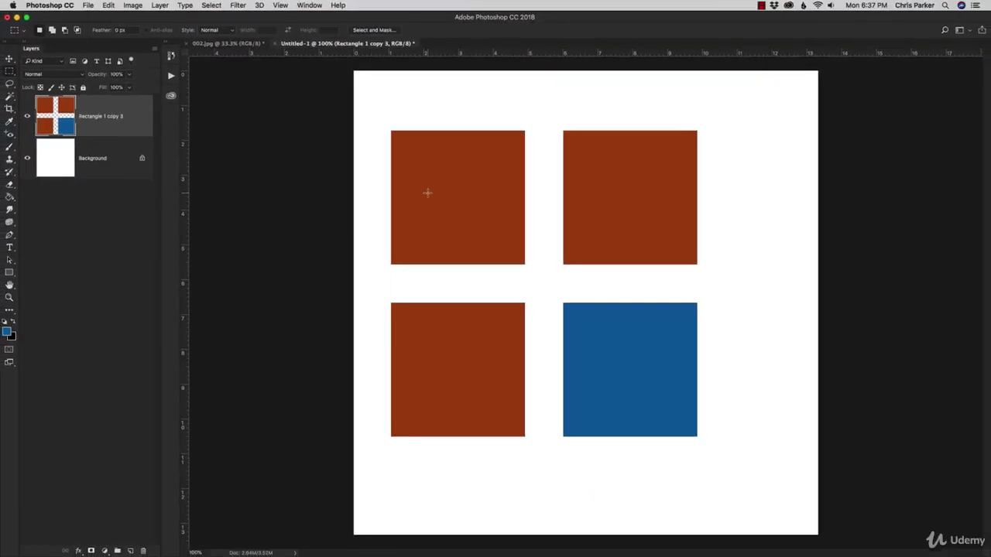
left_click(49, 11)
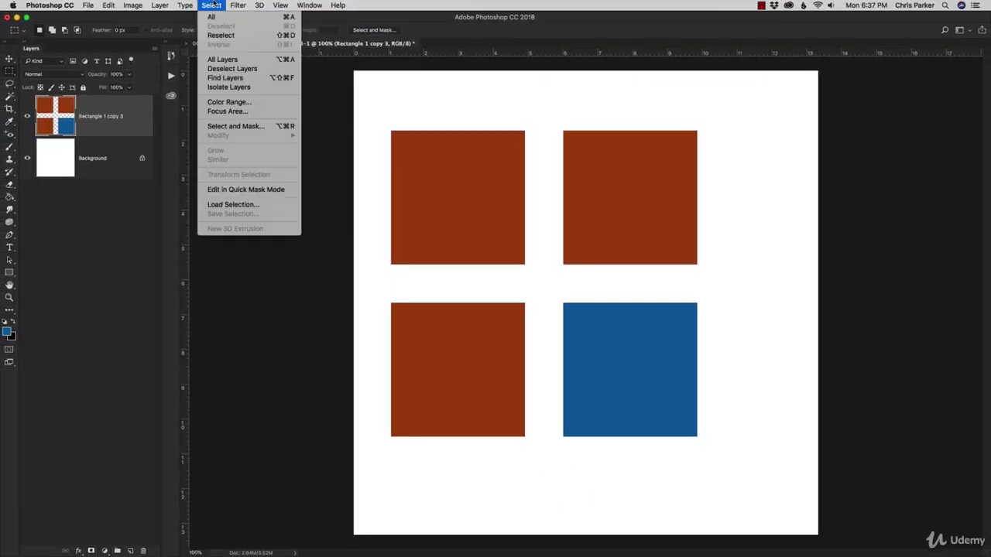
left_click(171, 182)
key("super+j")
Step: Select the two square layers together with the All Layers command
left_click(159, 5)
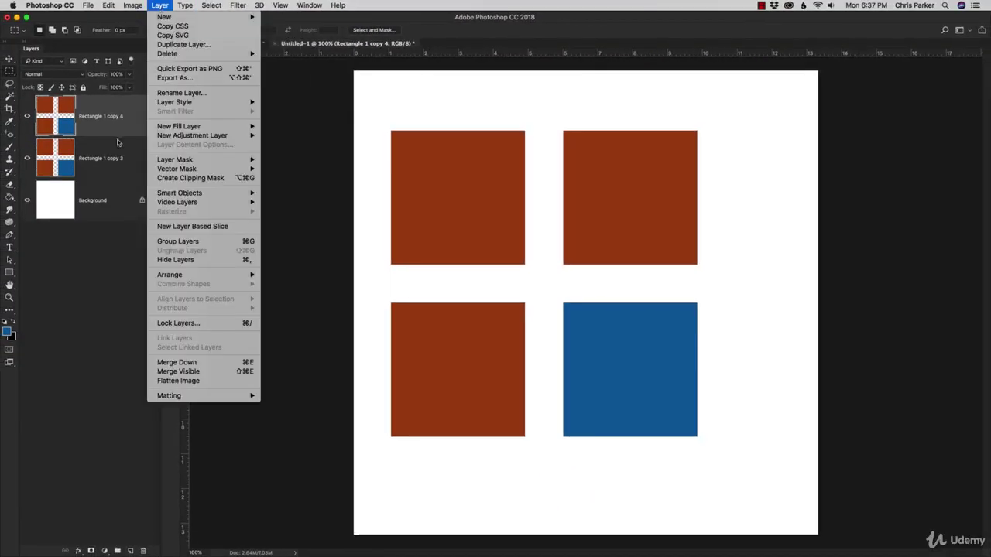
mouse_move(218, 4)
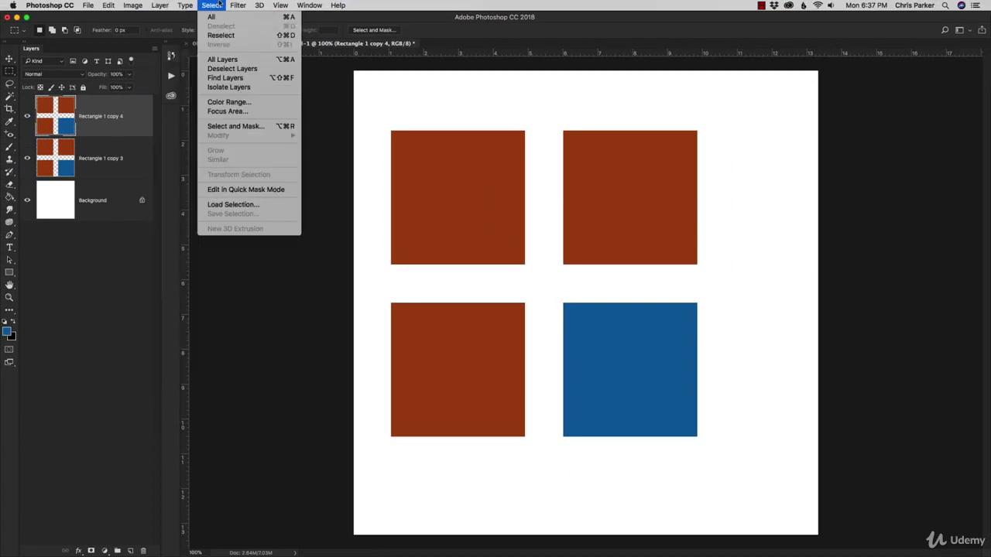
left_click(222, 60)
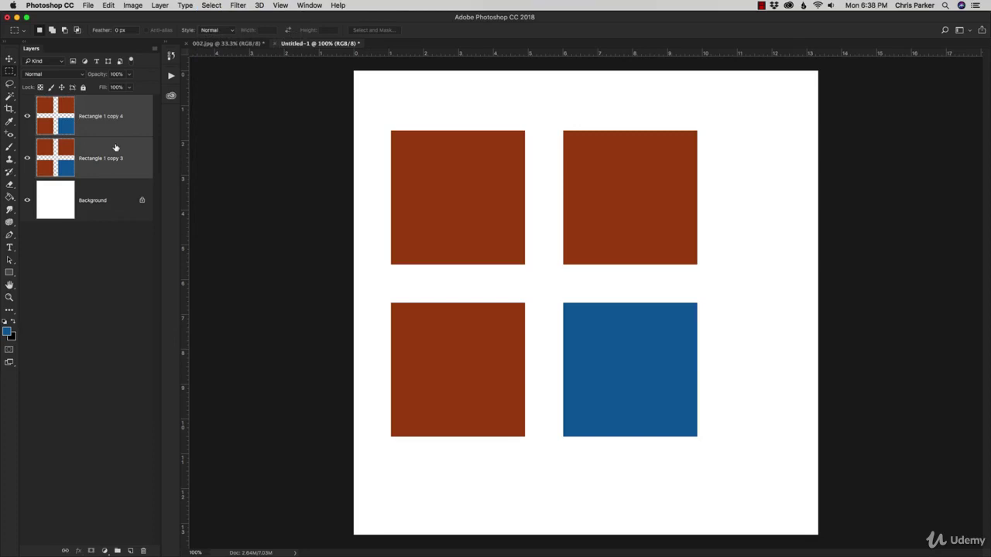
Step: Select only the Rectangle 1 copy 4 layer and add Rectangle 1 copy 3 to the layer selection
left_click(213, 4)
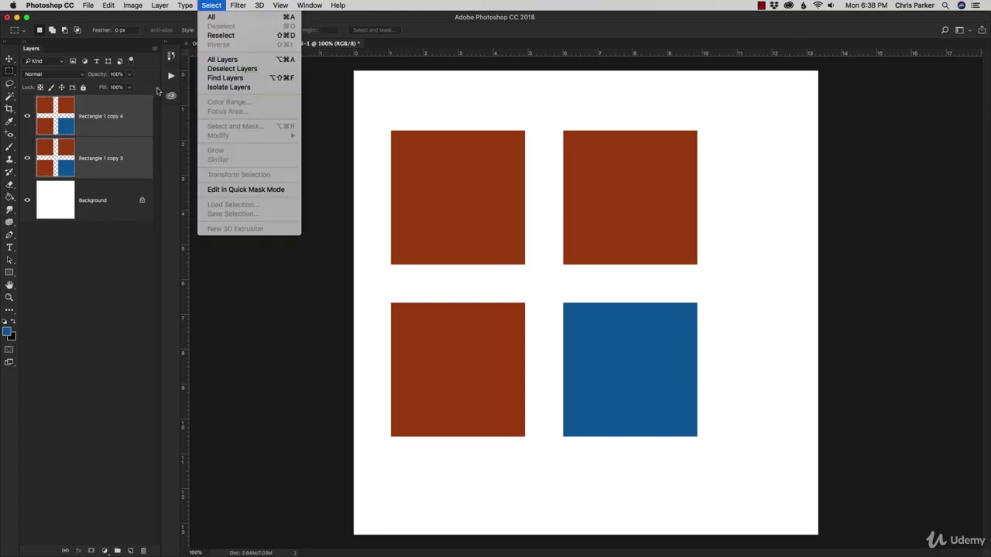
left_click(136, 128)
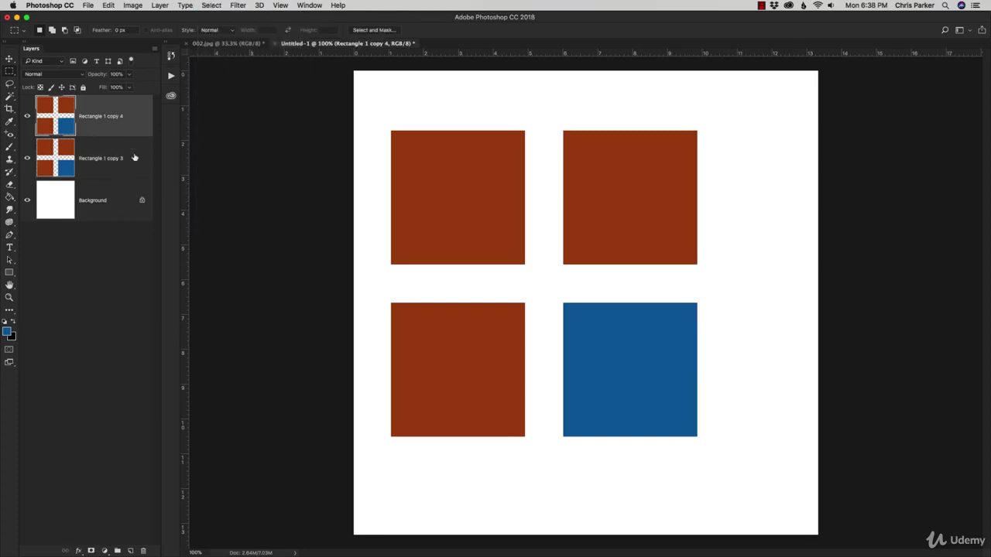
left_click(135, 157, "shift")
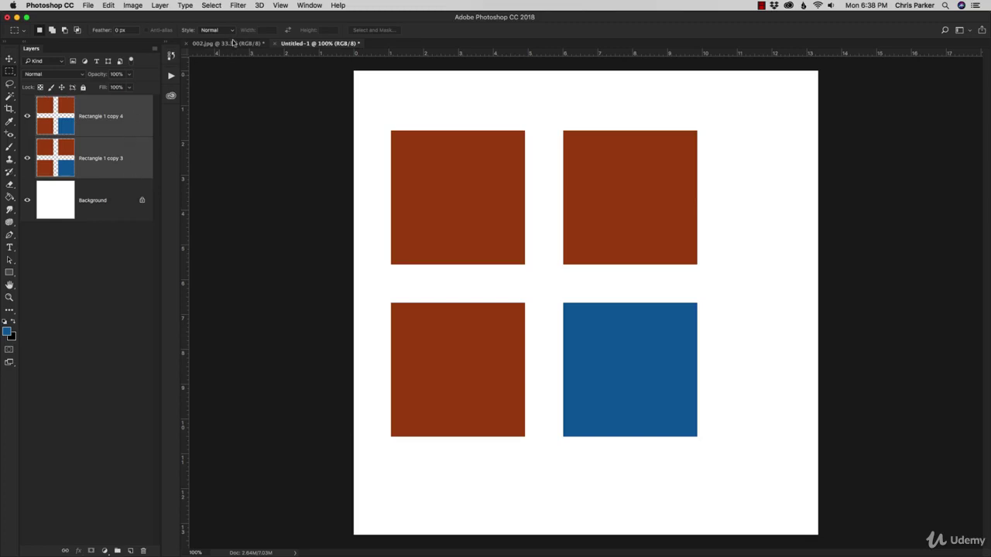
left_click(212, 5)
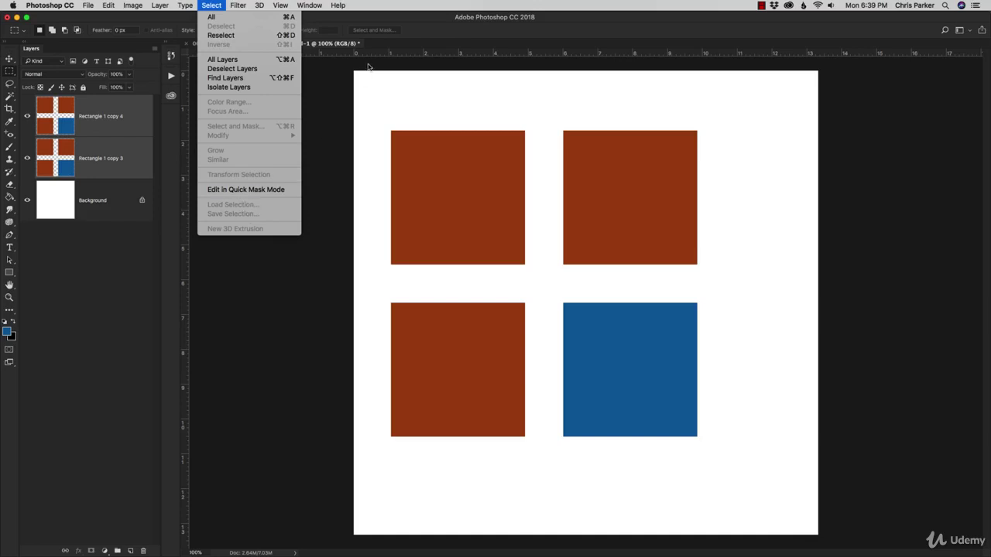
left_click(425, 22)
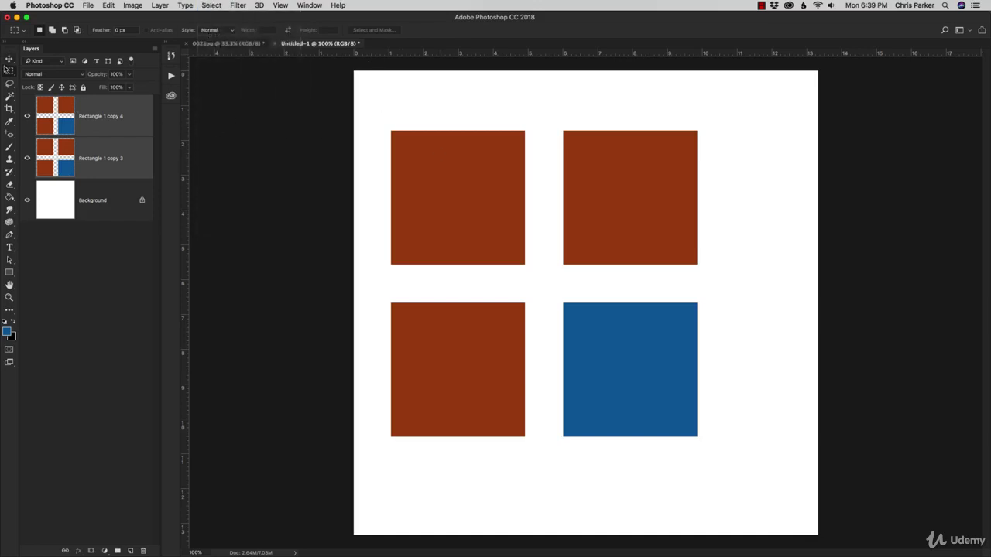
Step: Draw an elliptical selection between the two upper squares, add and subtract smaller ellipses around its lower-right edge, and deselect it
left_click(9, 70)
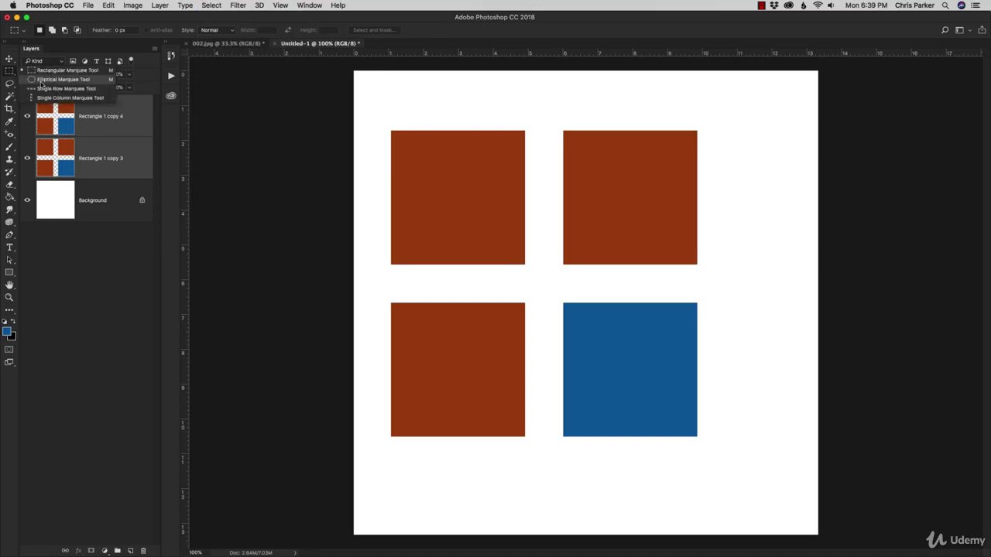
left_click(43, 81)
left_click_drag(458, 192, 559, 247)
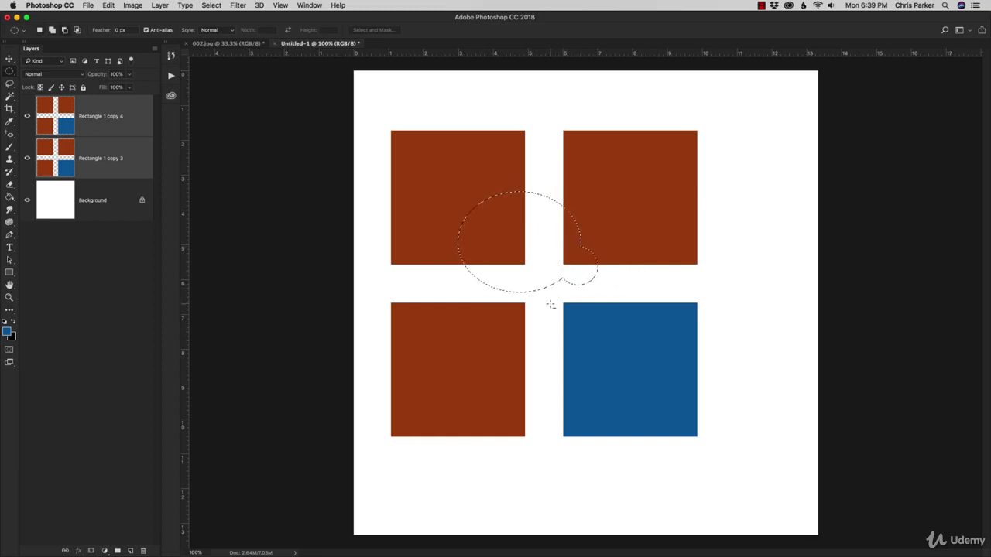
left_click_drag(551, 303, 581, 266)
left_click(543, 261)
Step: Activate the standard Lasso Tool from among the lasso tool variants
left_click(8, 84)
left_click(9, 84)
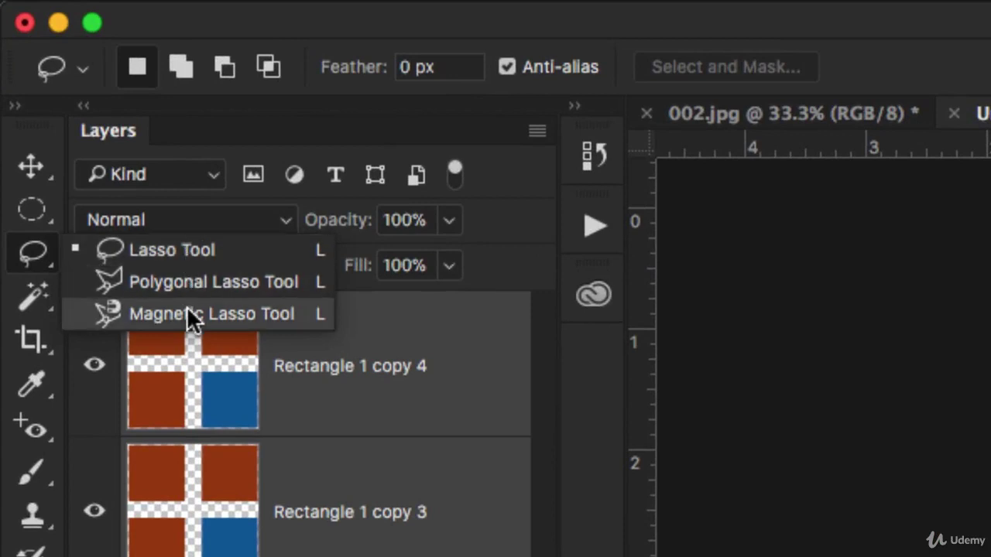
left_click(183, 245)
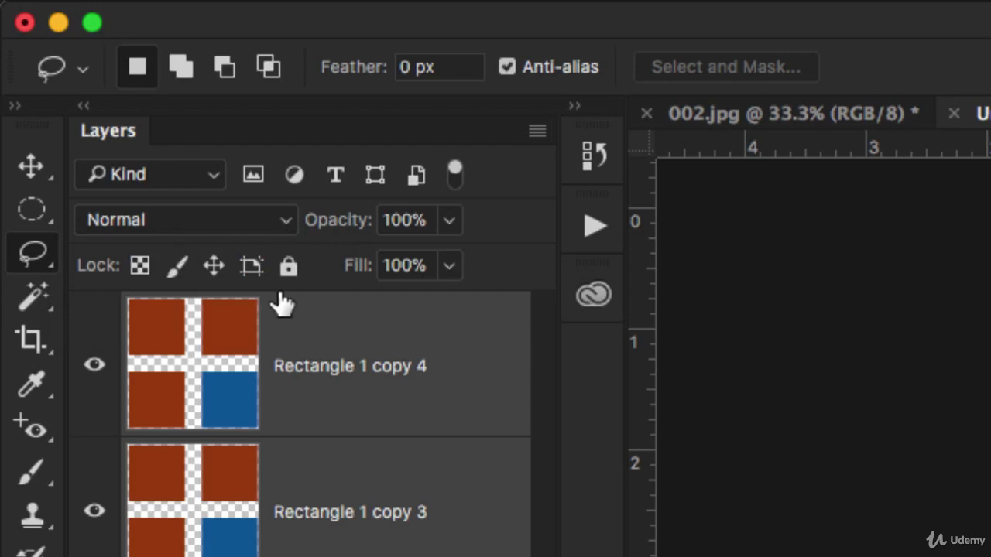